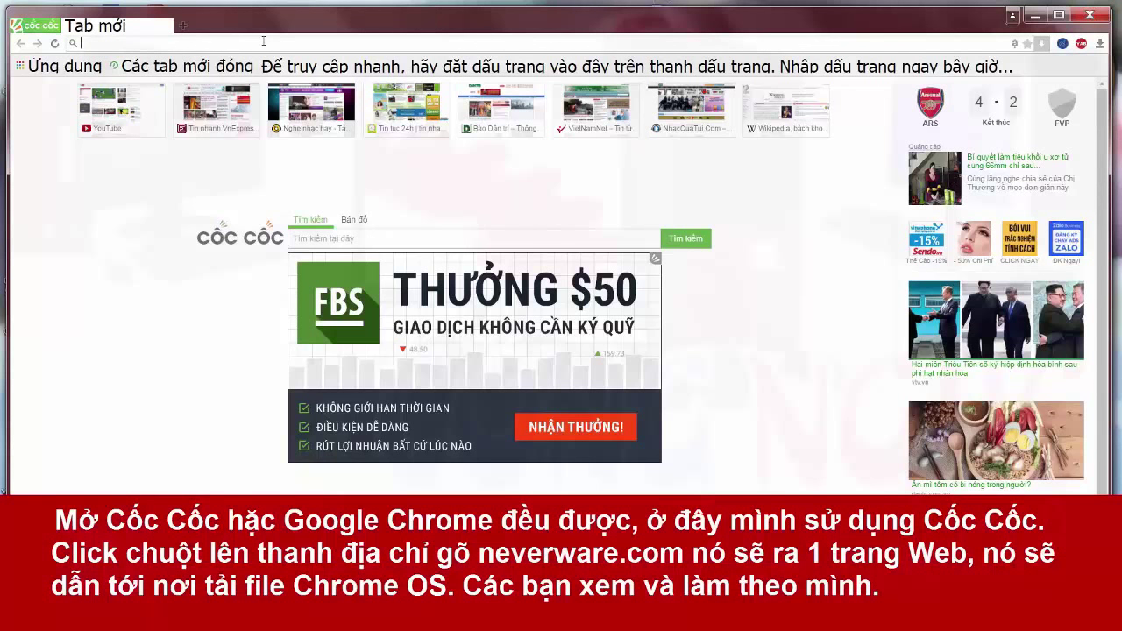
Go to the neverware.com website.
{"action": "left_click", "coordinate": [263, 41]}
{"action": "type", "text": "n"}
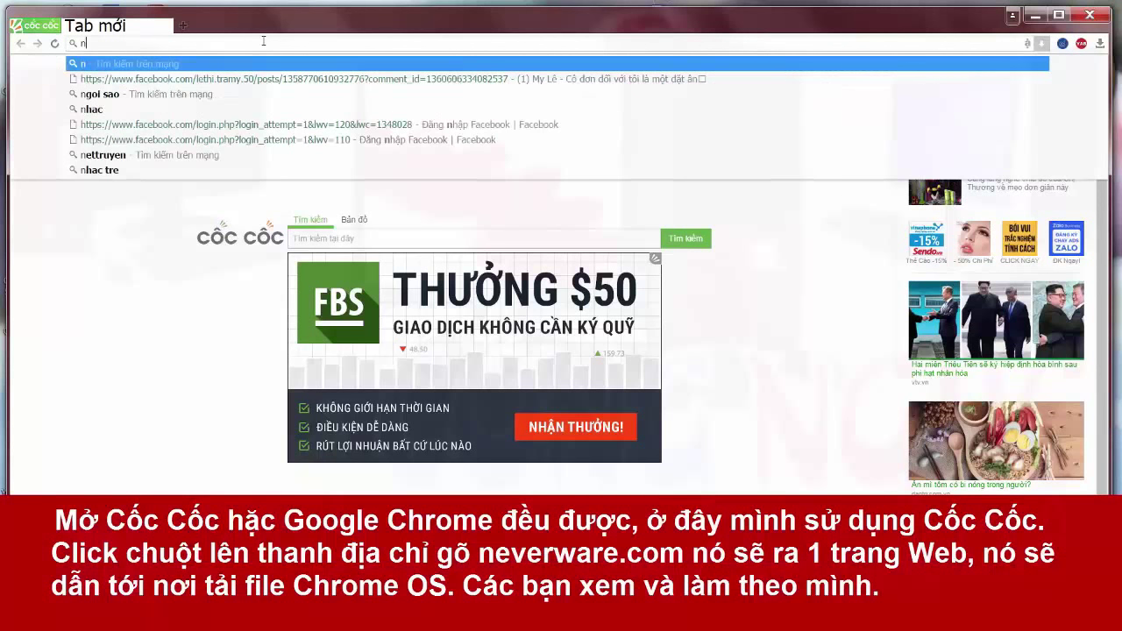
{"action": "type", "text": "e"}
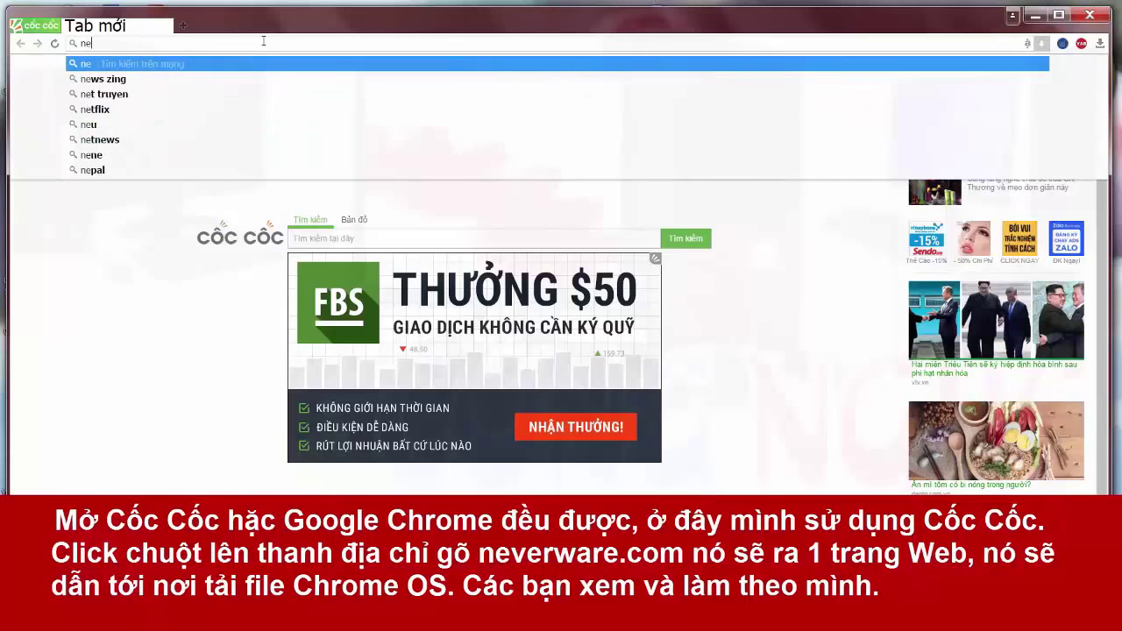
{"action": "type", "text": "ve"}
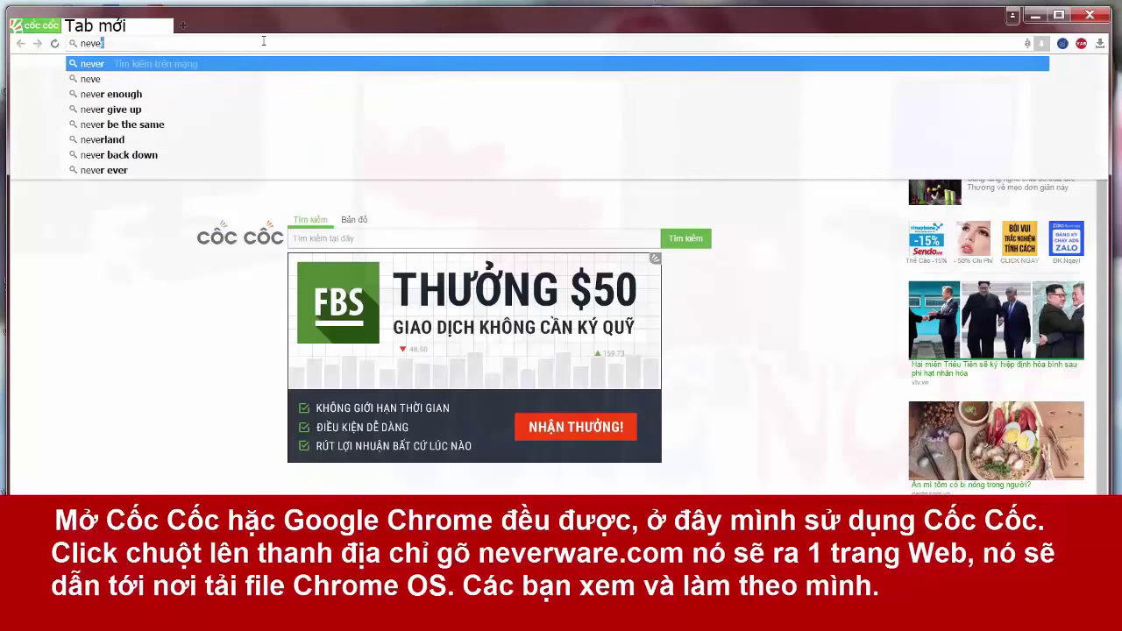
{"action": "type", "text": "r"}
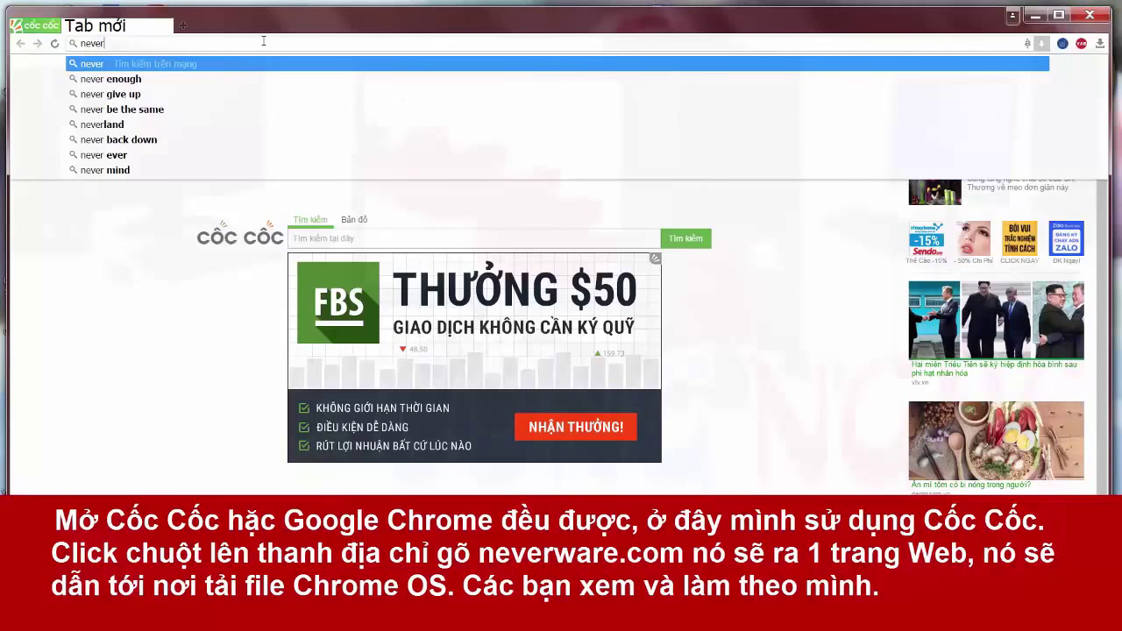
{"action": "type", "text": "wa"}
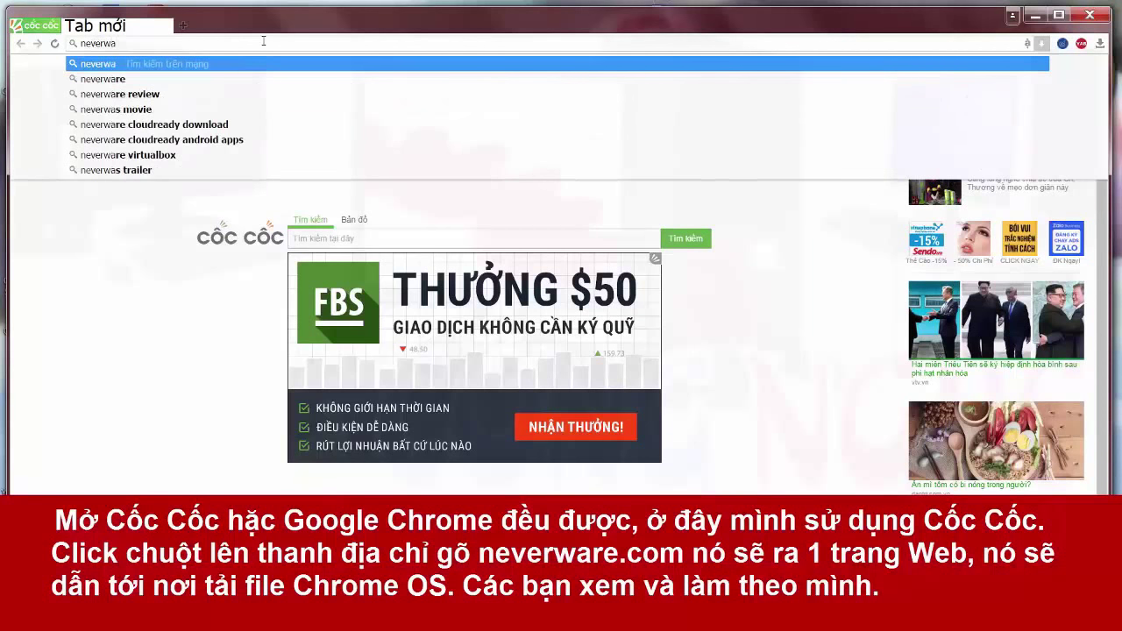
{"action": "type", "text": "r"}
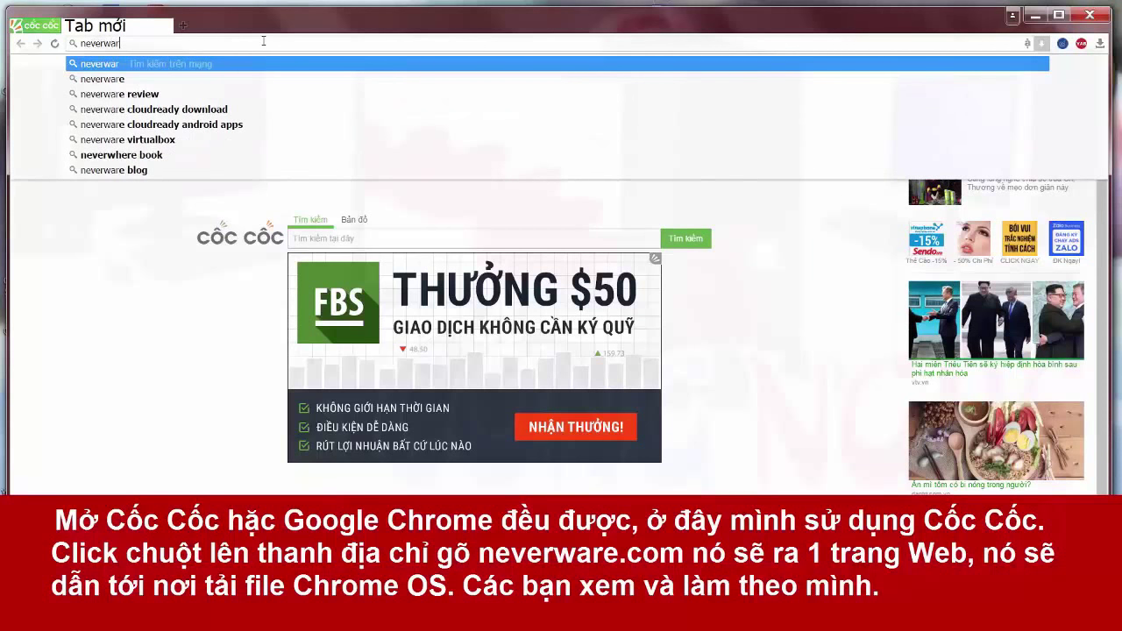
{"action": "type", "text": "e"}
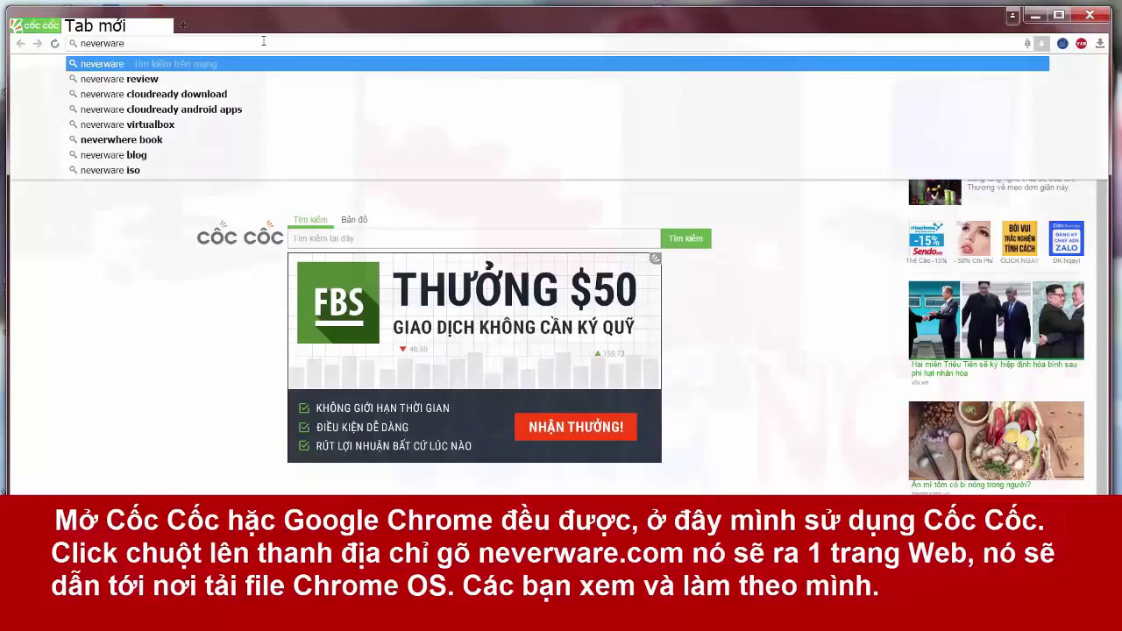
{"action": "type", "text": "."}
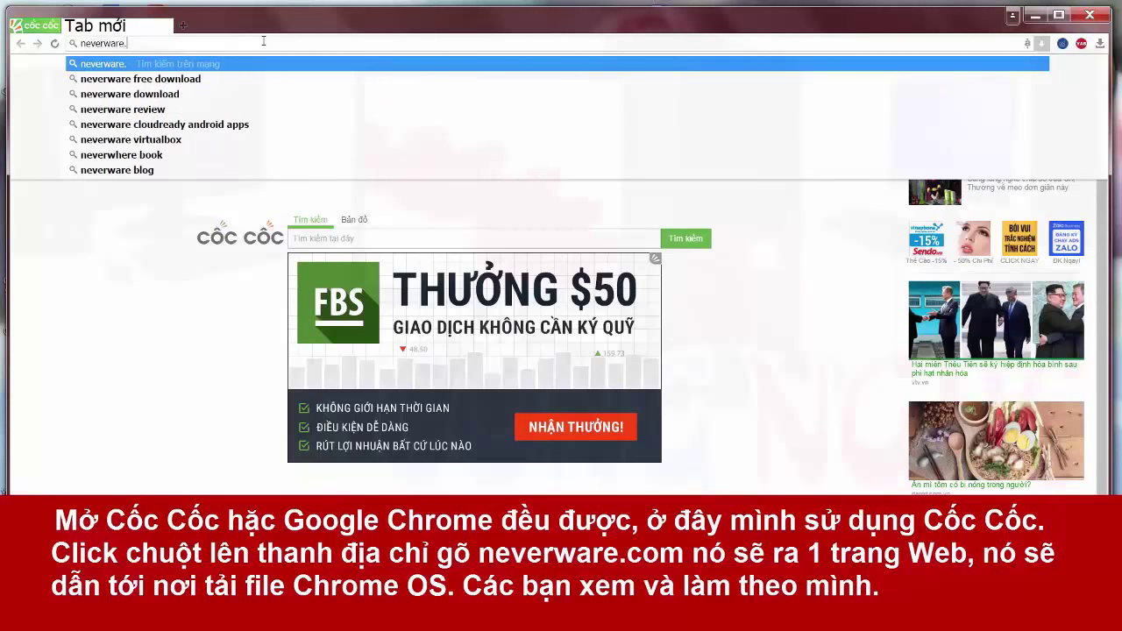
{"action": "type", "text": "com"}
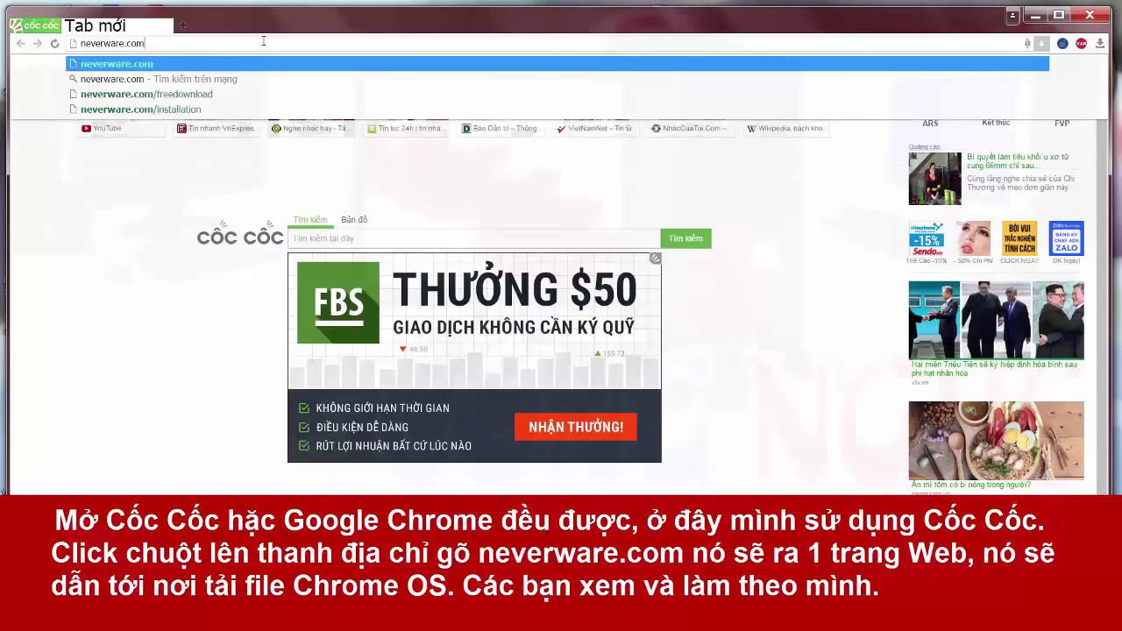
{"action": "key", "text": "Return"}
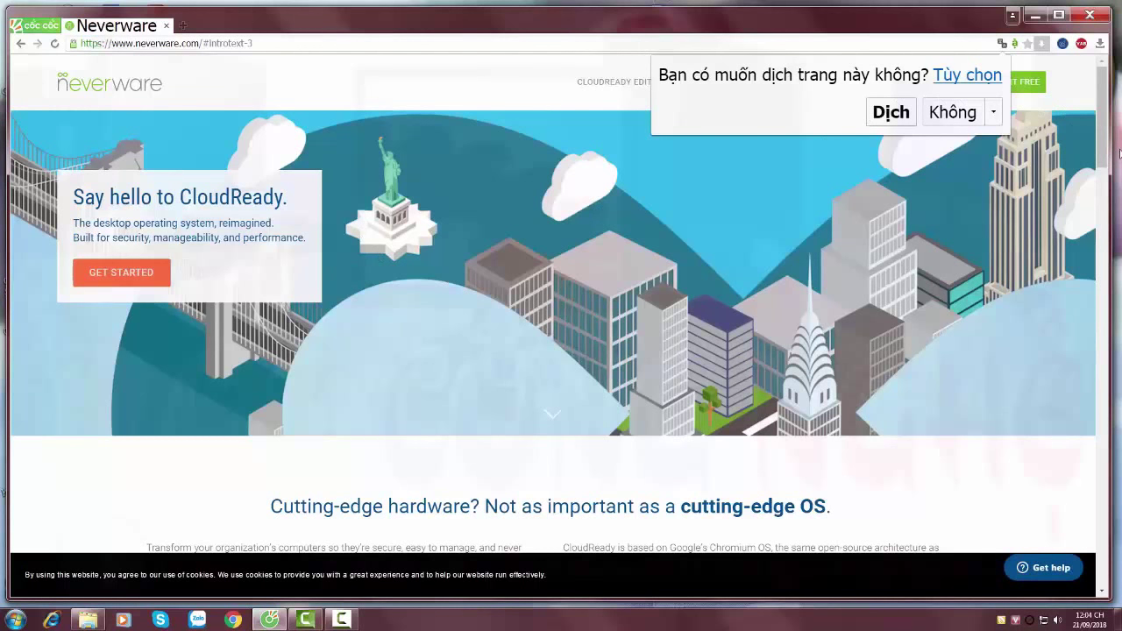
Maximize the browser window and open the CloudReady Home Edition installation page for personal, home use.
{"action": "left_click_drag", "start_coordinate": [1103, 153], "coordinate": [1107, 169]}
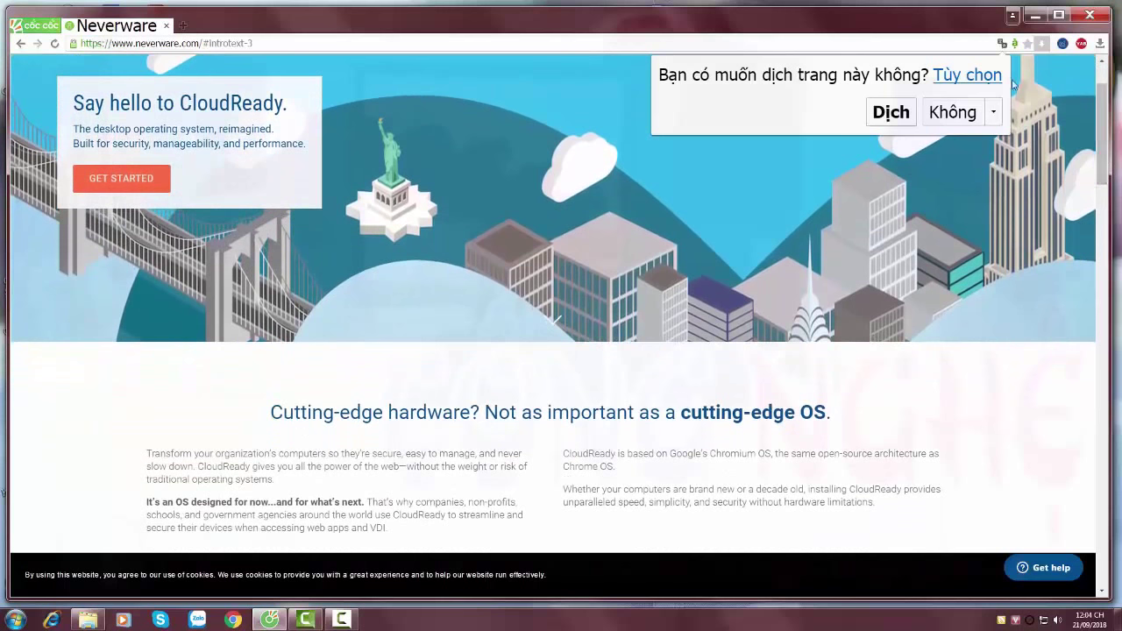
{"action": "left_click_drag", "start_coordinate": [1103, 193], "coordinate": [1110, 452]}
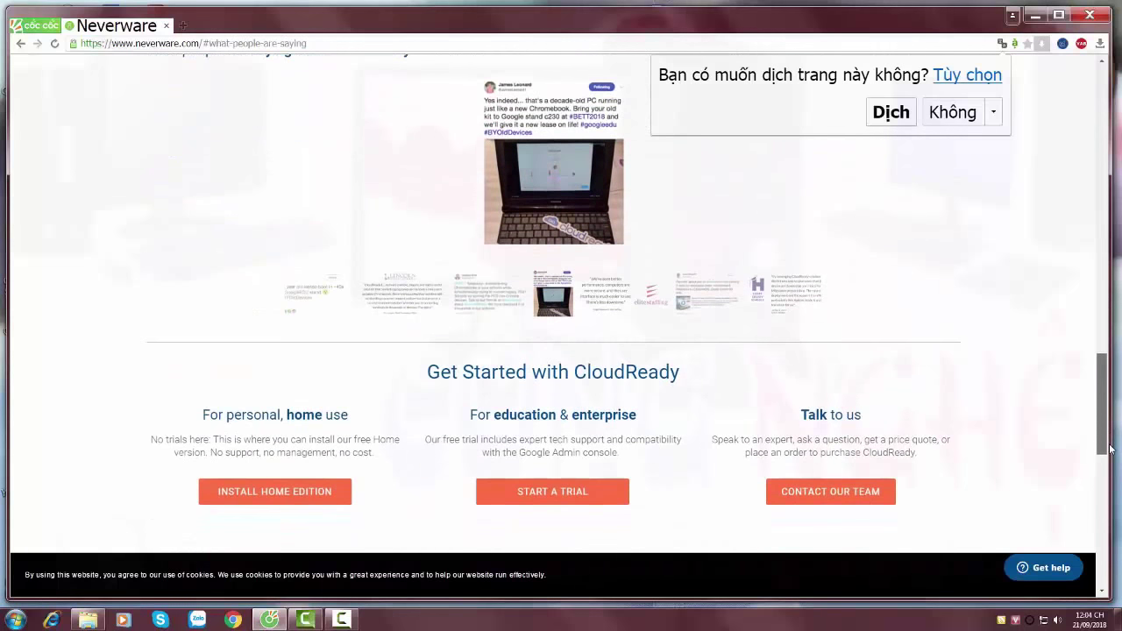
{"action": "left_click", "coordinate": [1057, 16]}
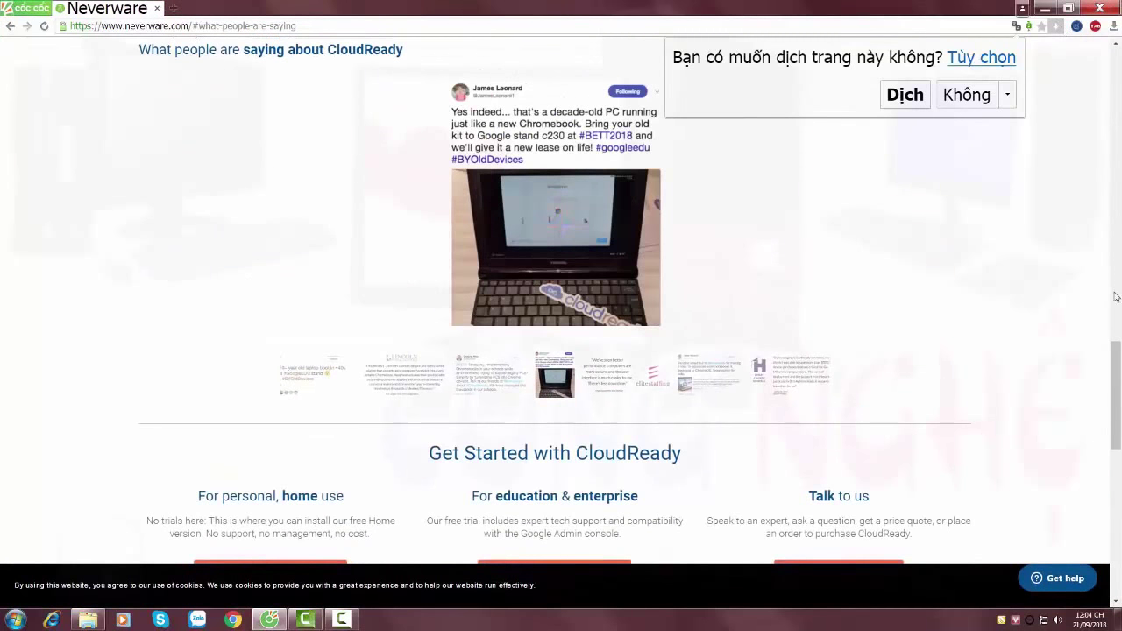
{"action": "left_click_drag", "start_coordinate": [1119, 364], "coordinate": [1118, 404]}
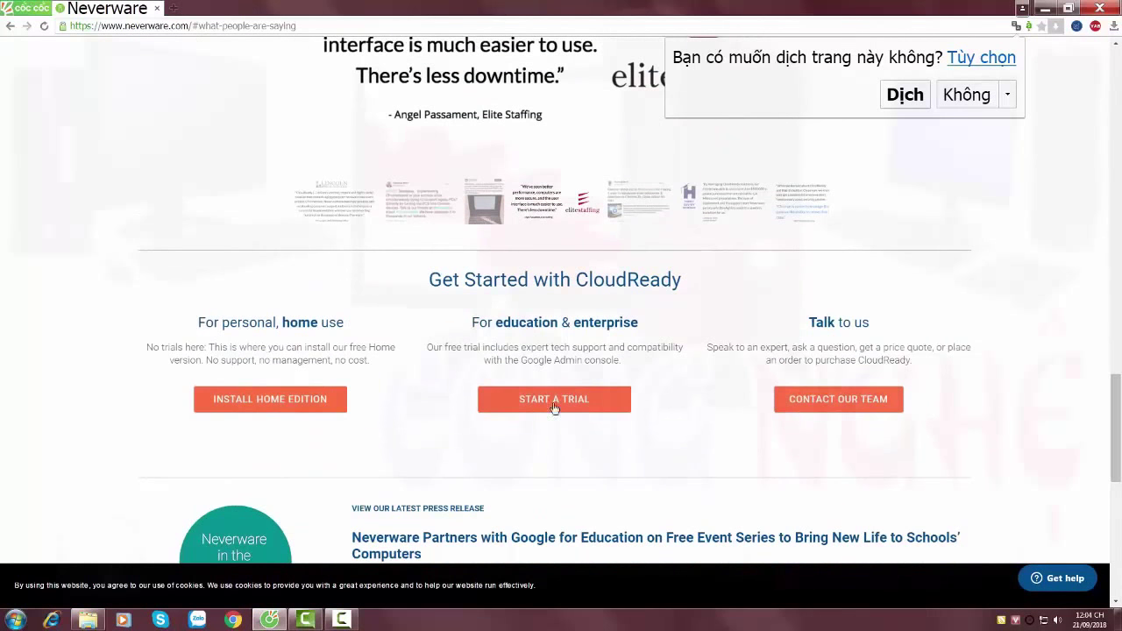
{"action": "left_click", "coordinate": [271, 412]}
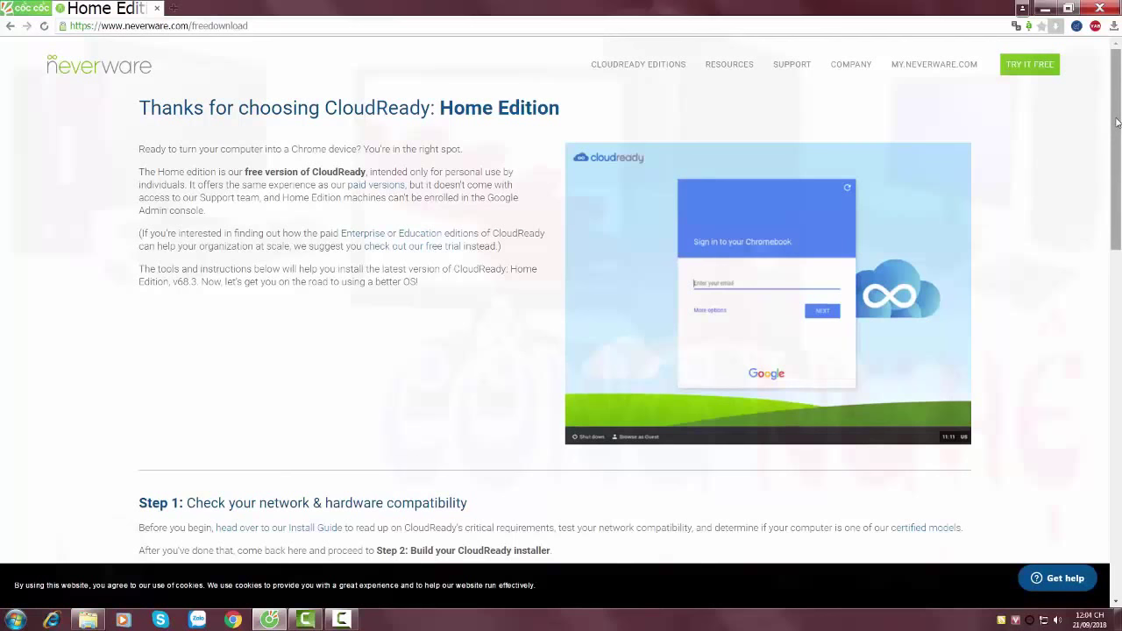
Examine the 64-bit and 32-bit CloudReady image downloads and the 32-bit files in the Downloads folder, and minimize that folder window.
{"action": "left_click_drag", "start_coordinate": [1117, 123], "coordinate": [1119, 350]}
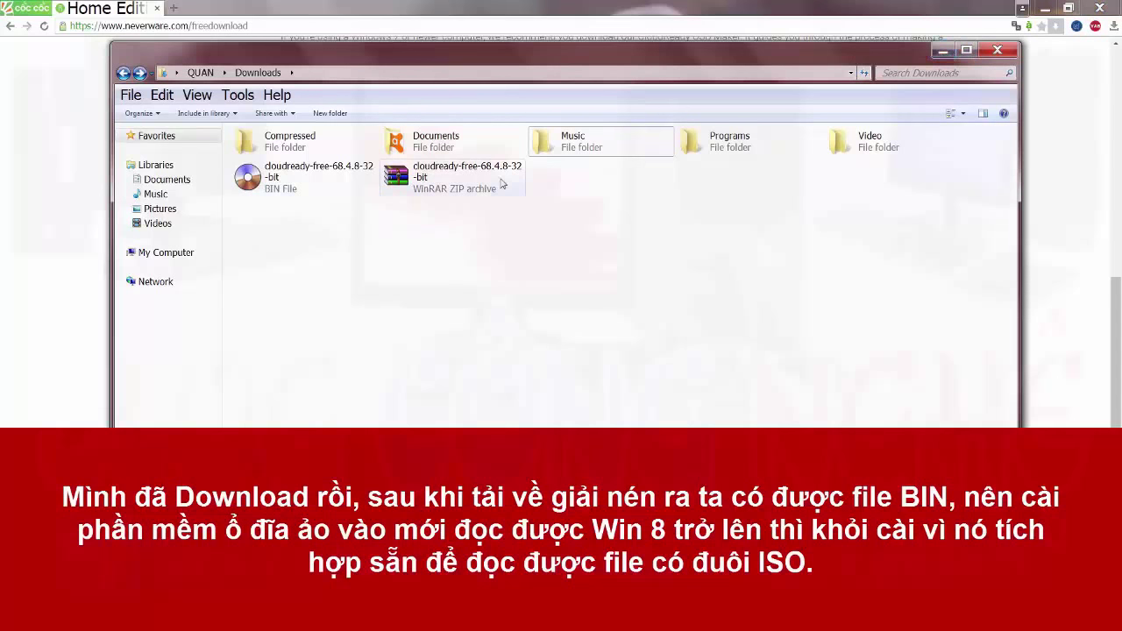
{"action": "left_click", "coordinate": [942, 55]}
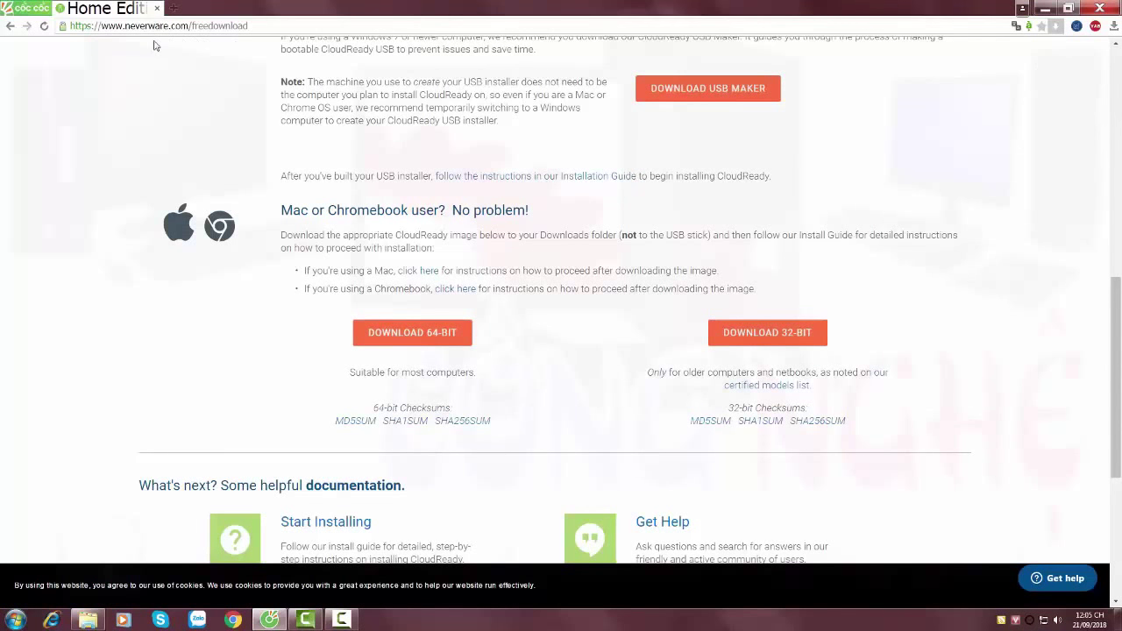
Search the web for "chromebook recovery utility".
{"action": "left_click", "coordinate": [273, 25]}
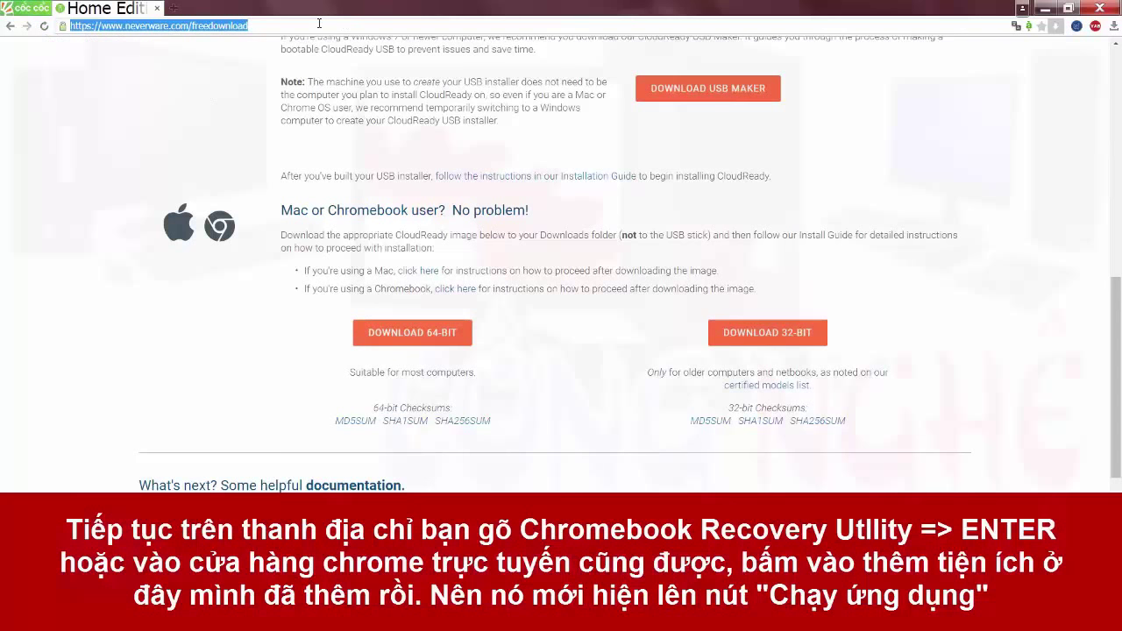
{"action": "type", "text": "c"}
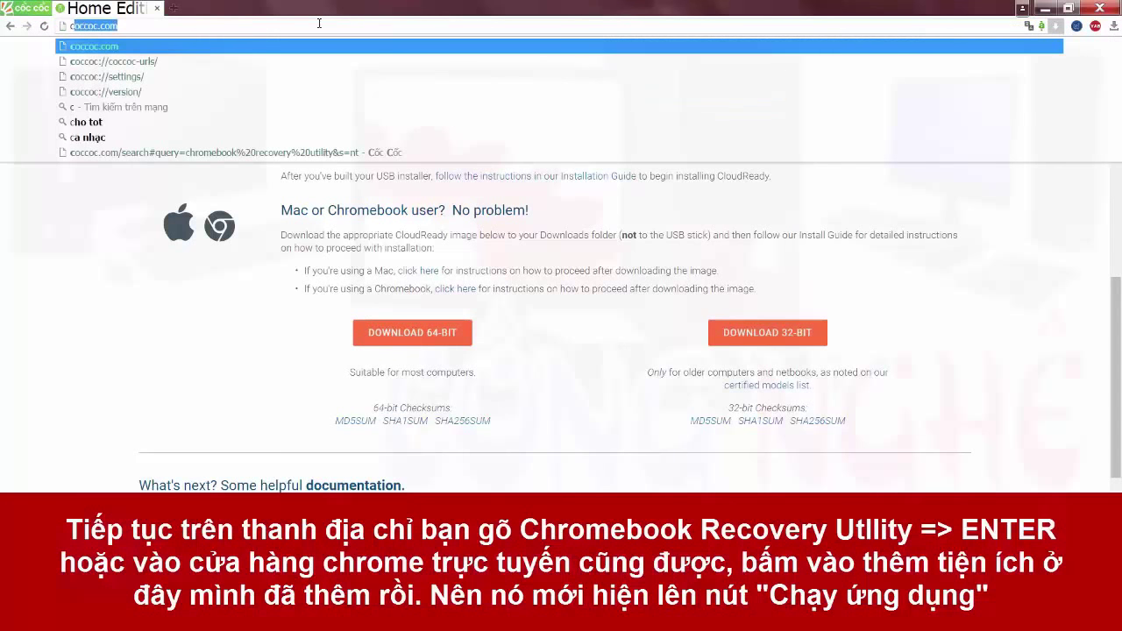
{"action": "type", "text": "h"}
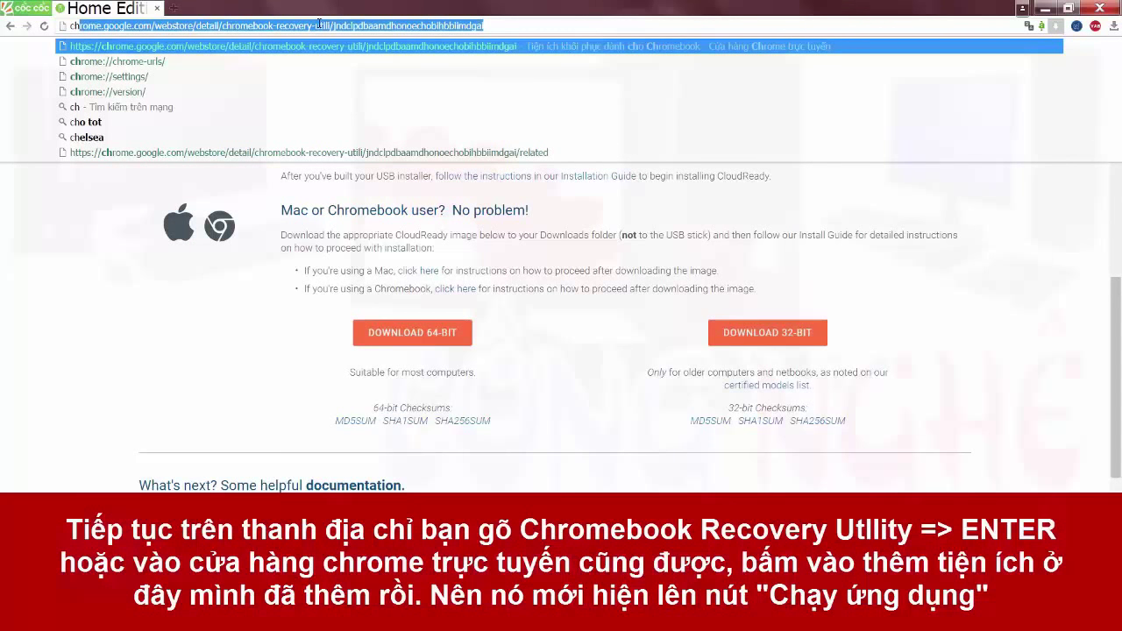
{"action": "type", "text": "r"}
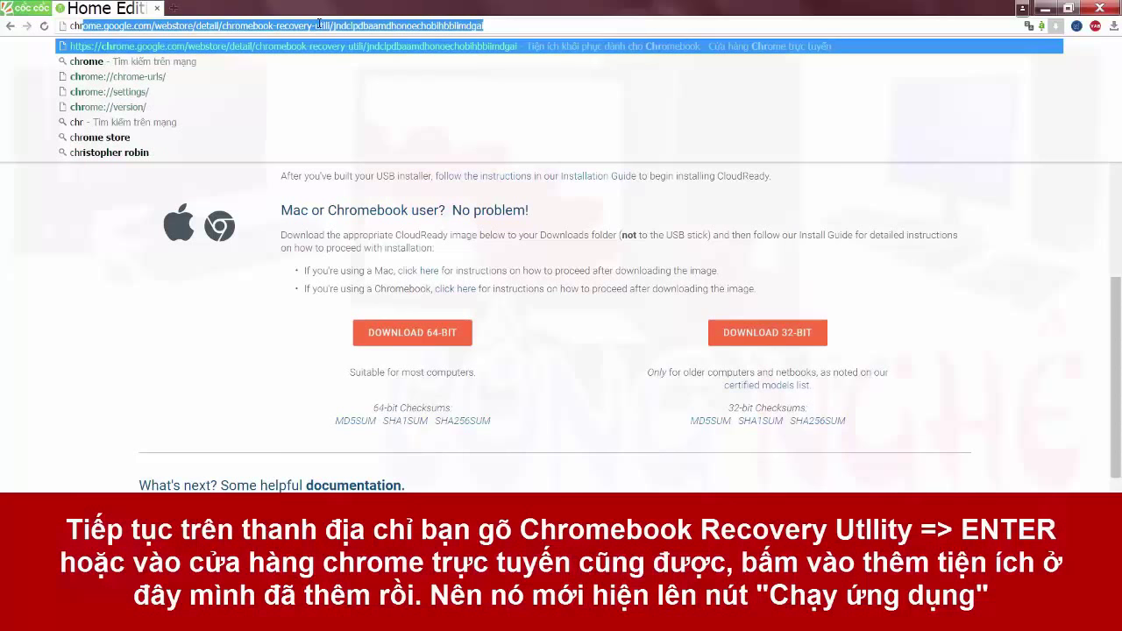
{"action": "type", "text": "ome"}
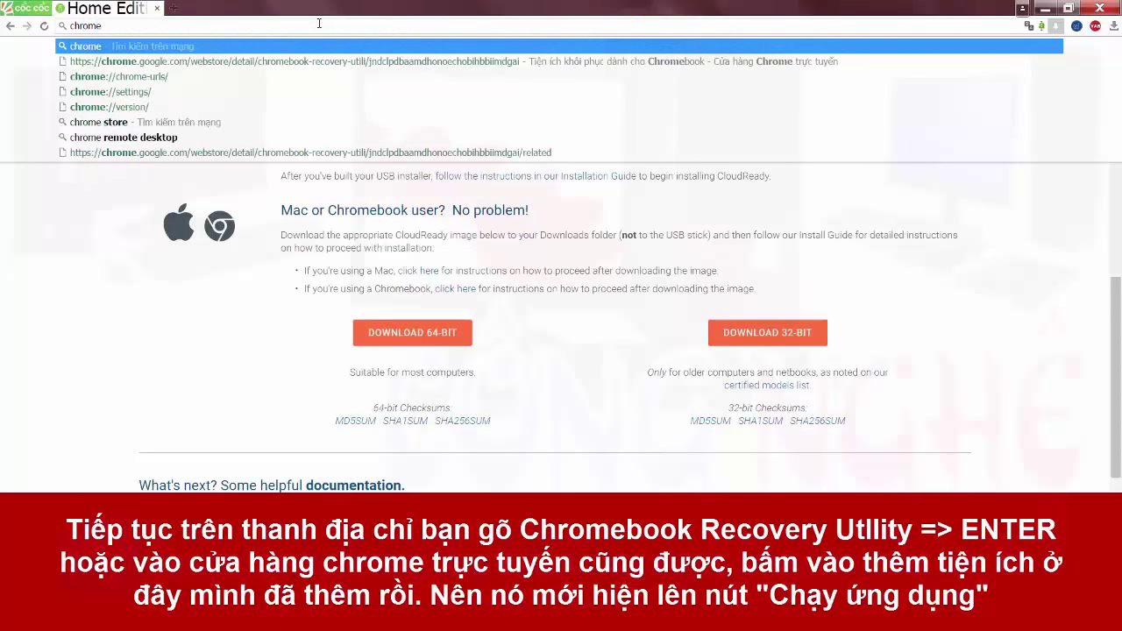
{"action": "type", "text": "b"}
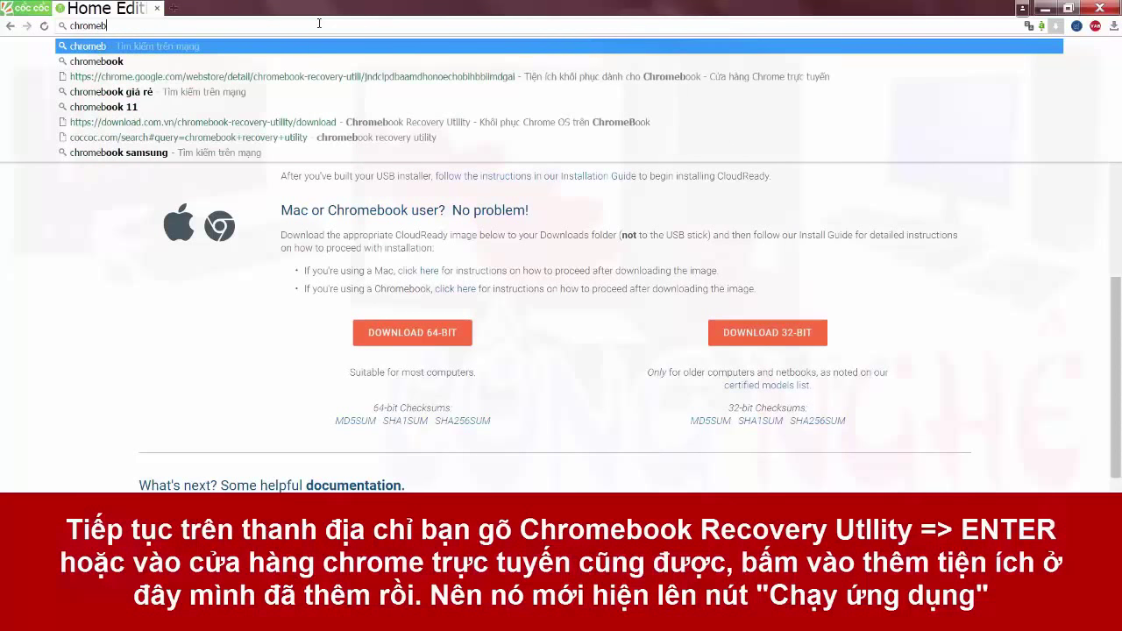
{"action": "type", "text": "ô"}
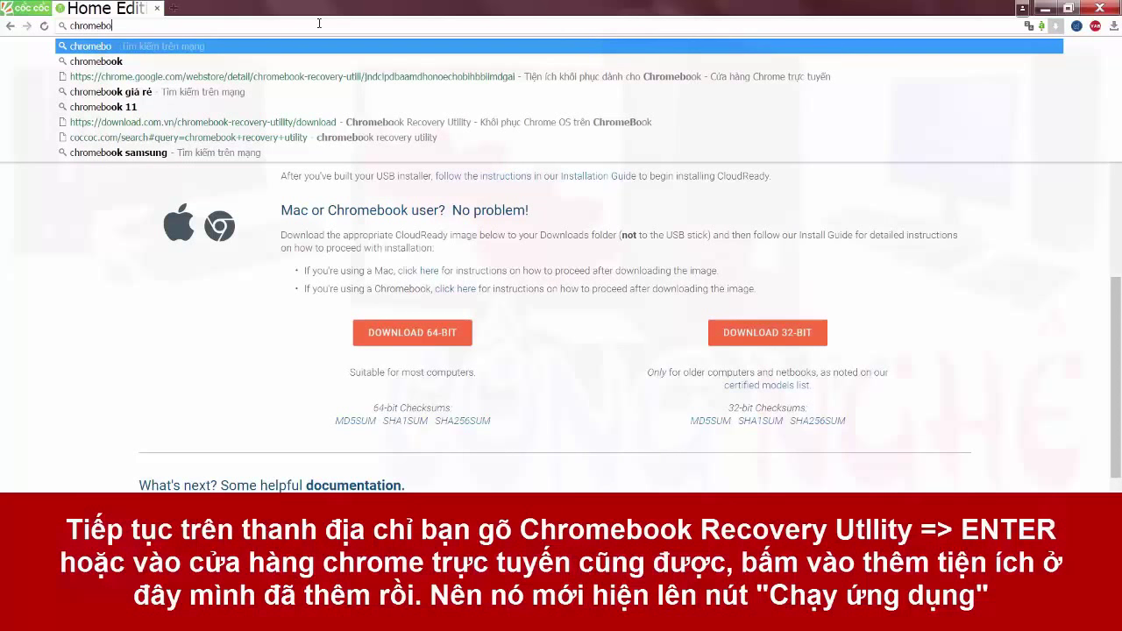
{"action": "type", "text": "o"}
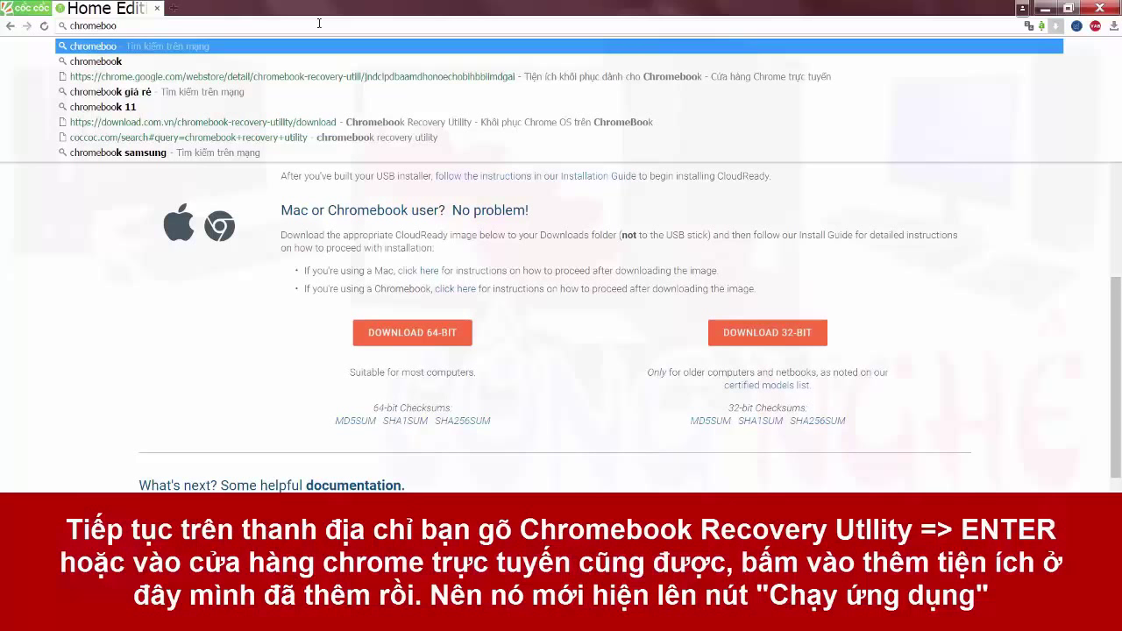
{"action": "type", "text": "k re"}
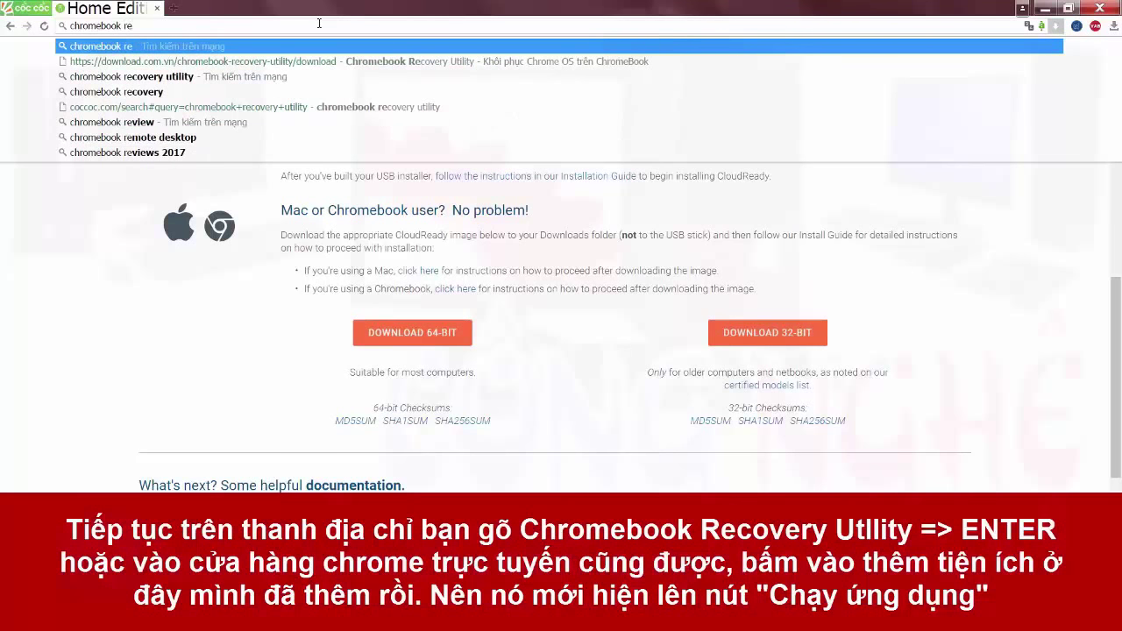
{"action": "type", "text": "cove"}
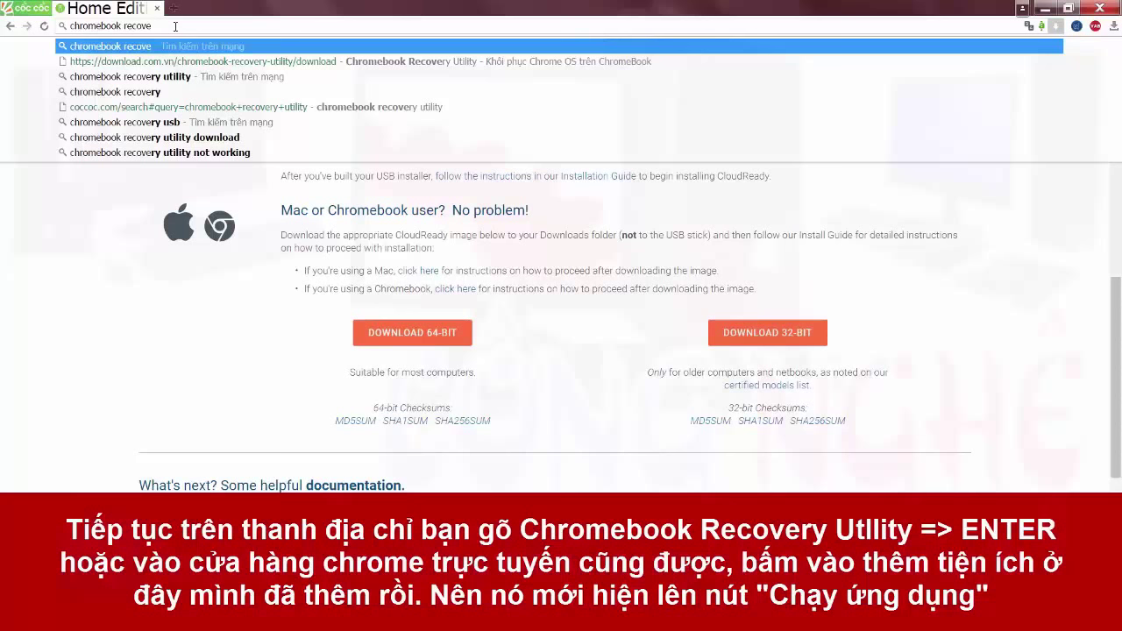
{"action": "left_click", "coordinate": [153, 77]}
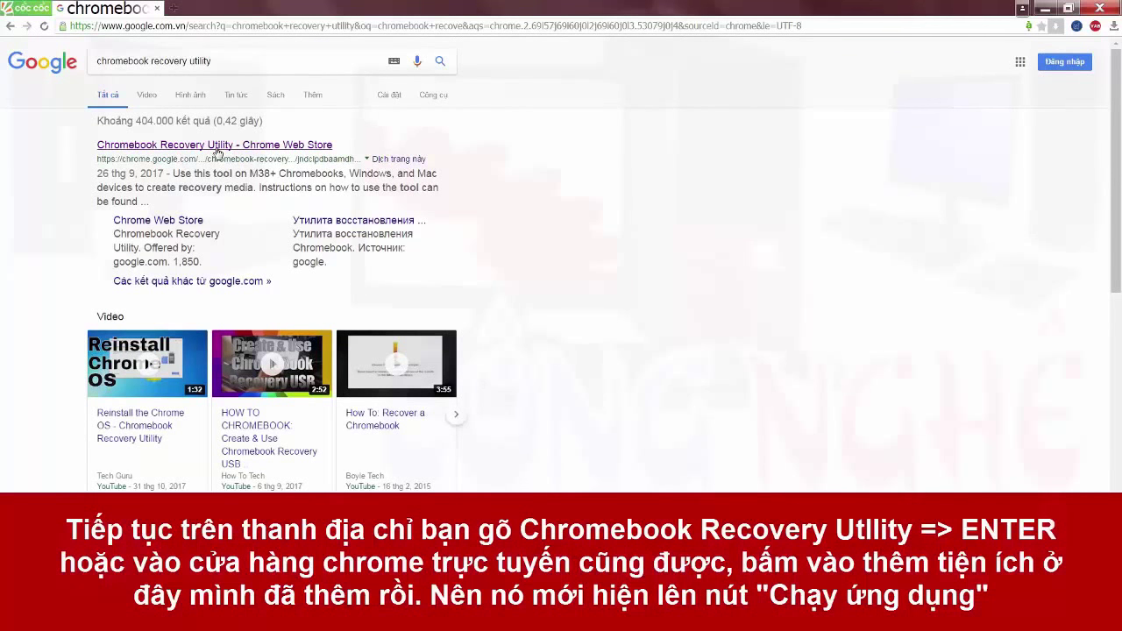
Open the Chromebook Recovery Utility page in the Chrome Web Store and launch the app.
{"action": "left_click", "coordinate": [302, 149]}
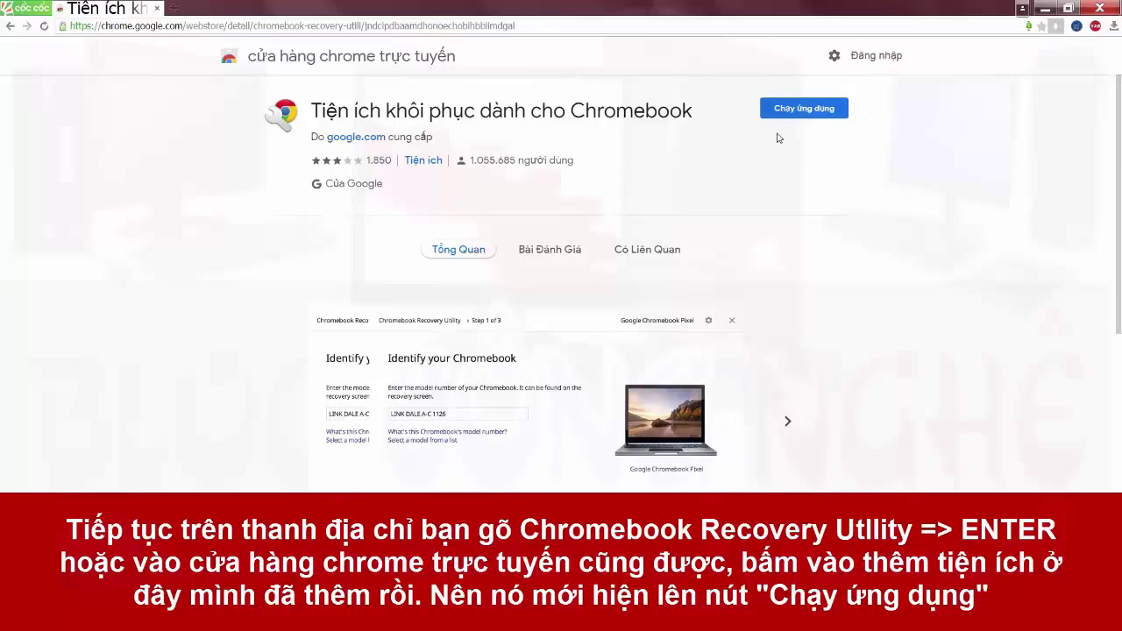
{"action": "left_click", "coordinate": [808, 112]}
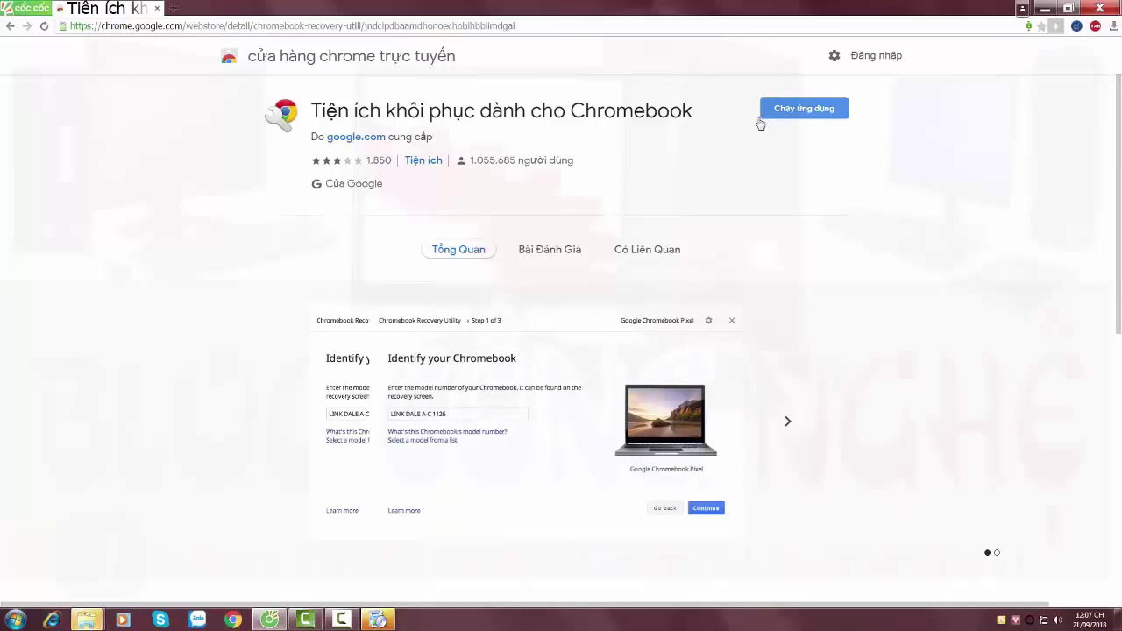
{"action": "left_click", "coordinate": [813, 108]}
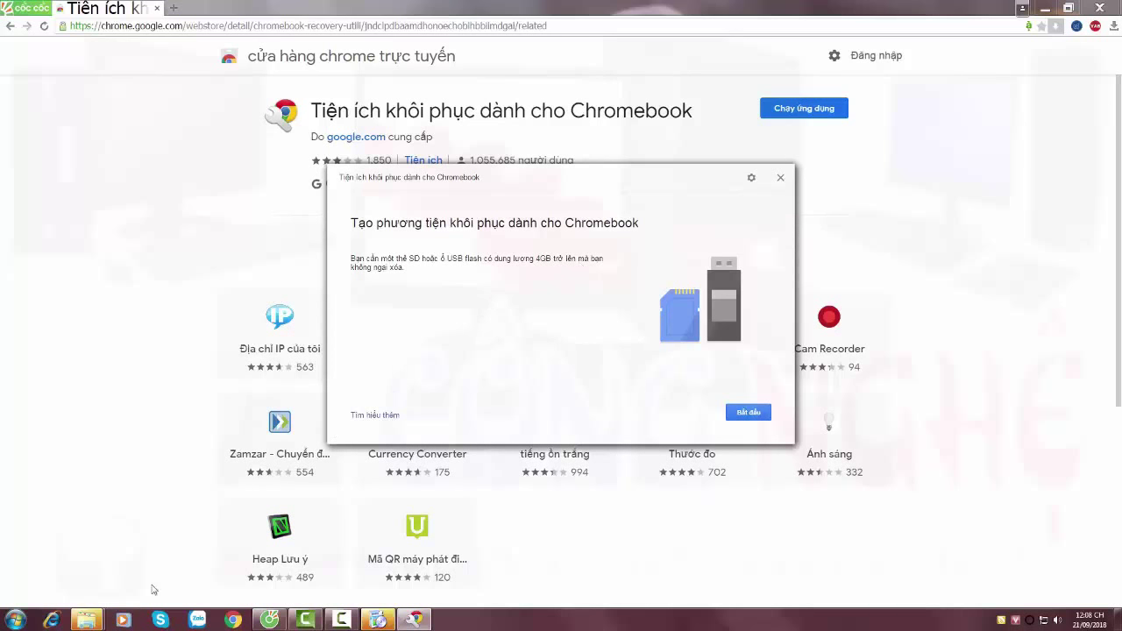
Try to format the removable USB drive E: with the default FAT file system and Quick Format enabled.
{"action": "mouse_move", "coordinate": [91, 617]}
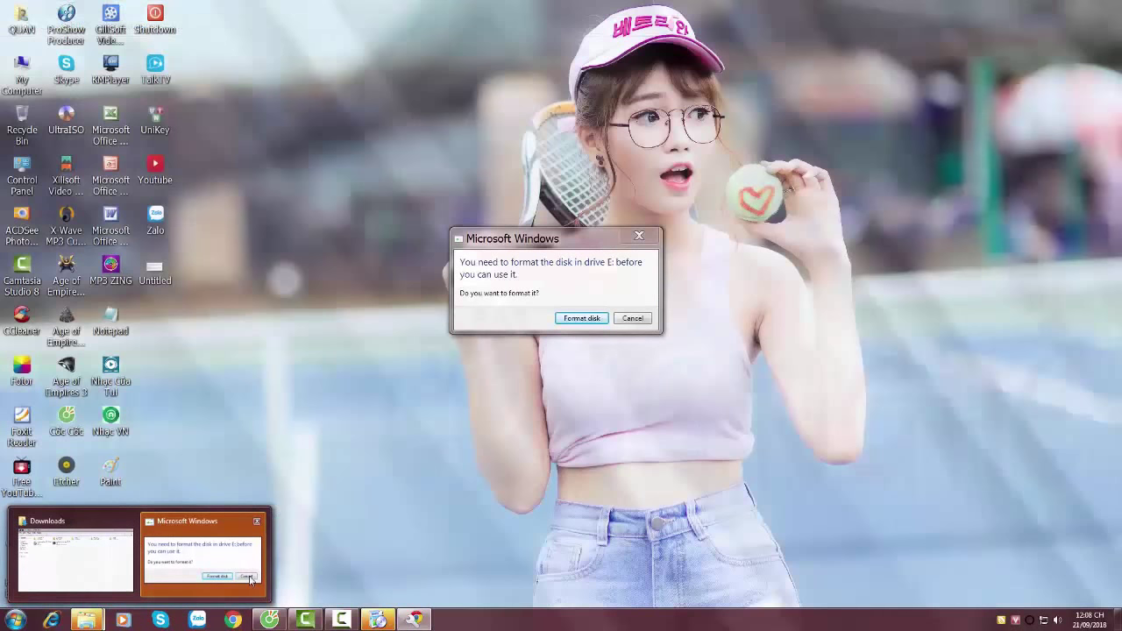
{"action": "left_click", "coordinate": [250, 581]}
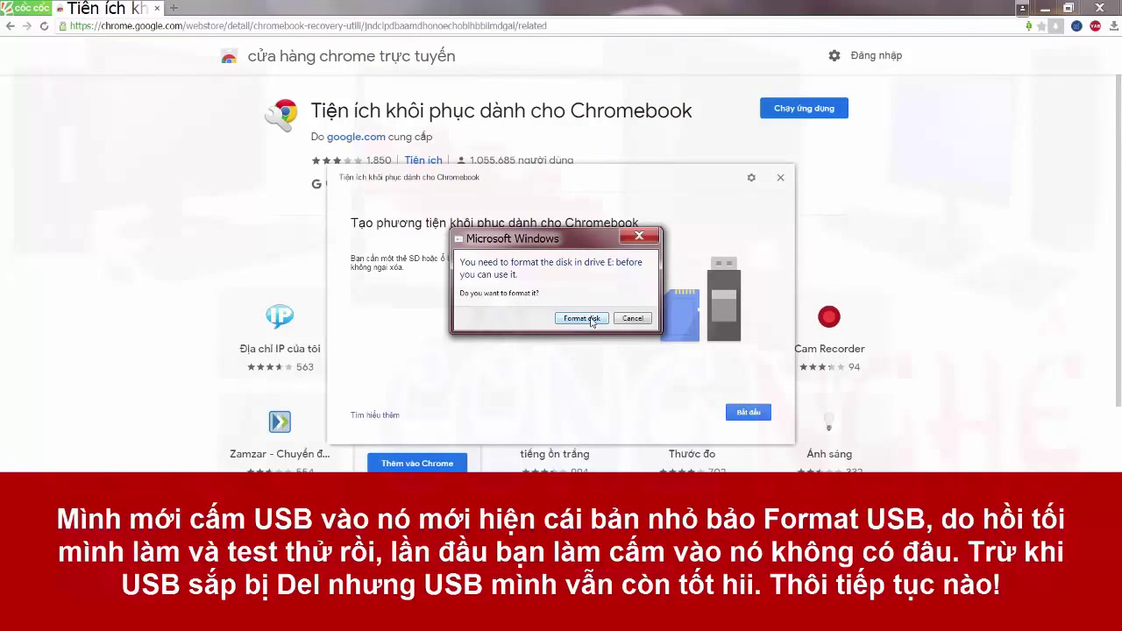
{"action": "left_click", "coordinate": [581, 319]}
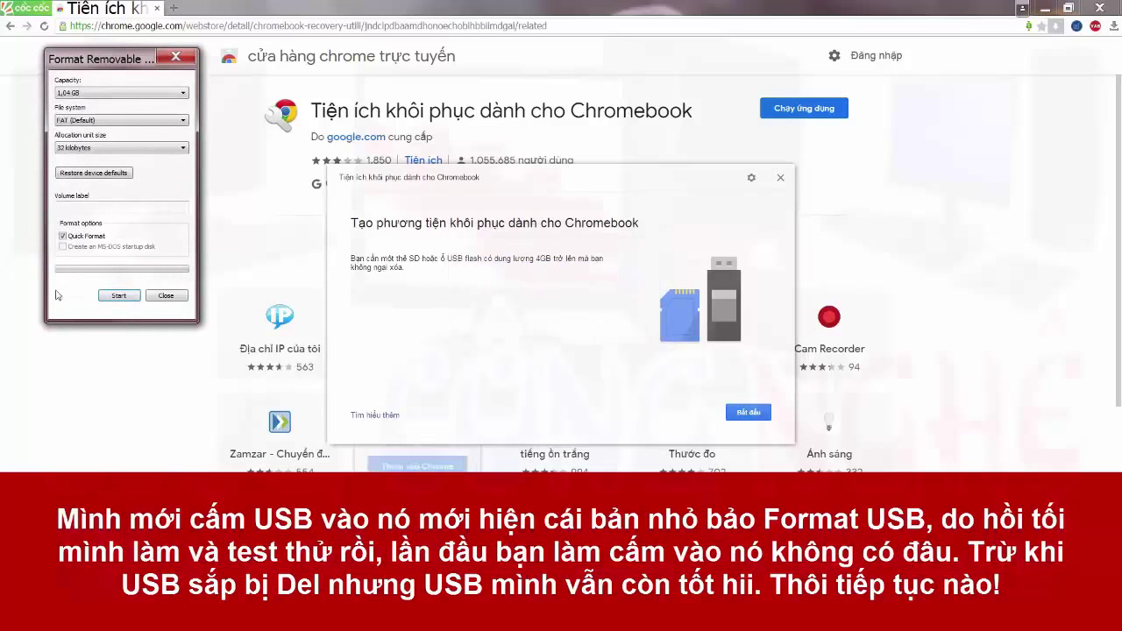
{"action": "left_click", "coordinate": [125, 299]}
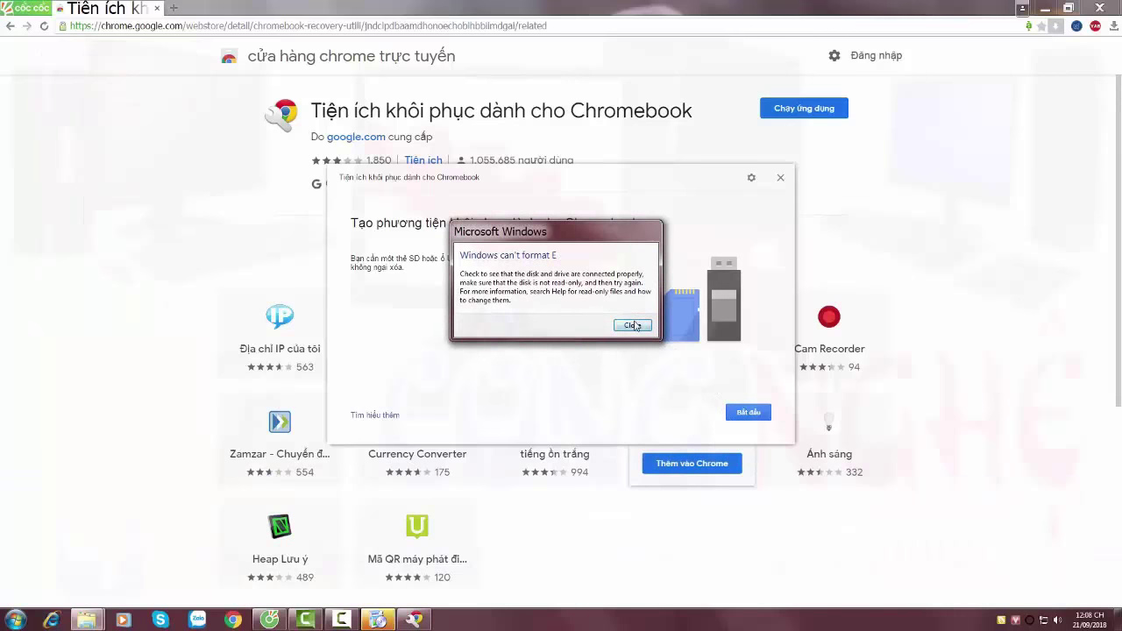
Dismiss the drive format error and check the extracted cloudready-free-68.4.8-32-bit BIN file in the Downloads folder.
{"action": "left_click", "coordinate": [632, 326]}
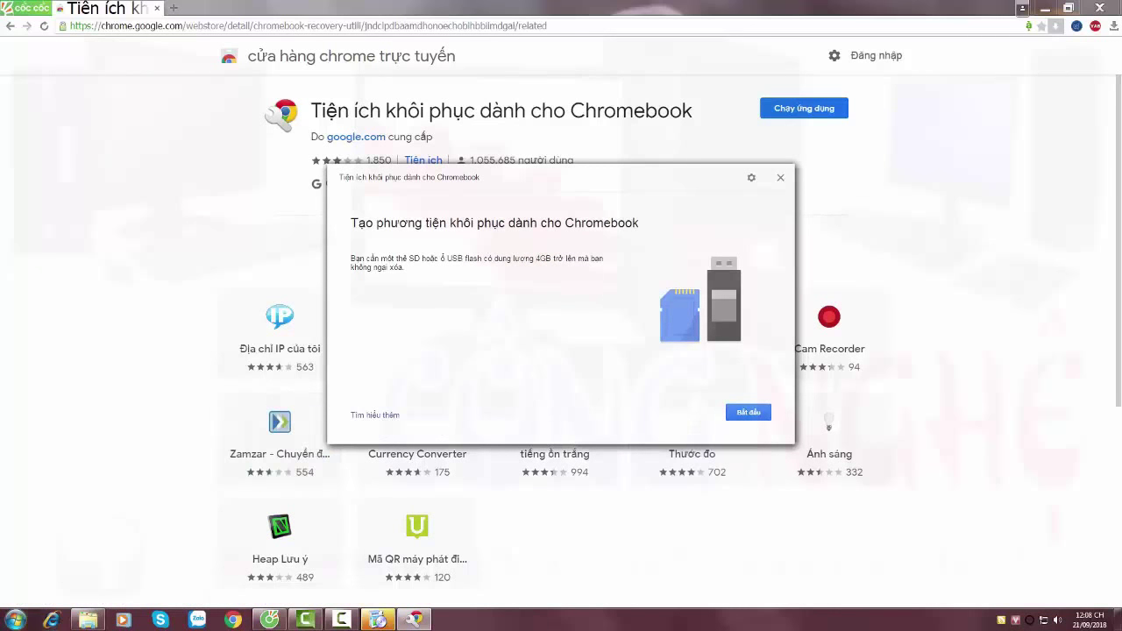
{"action": "left_click", "coordinate": [88, 620]}
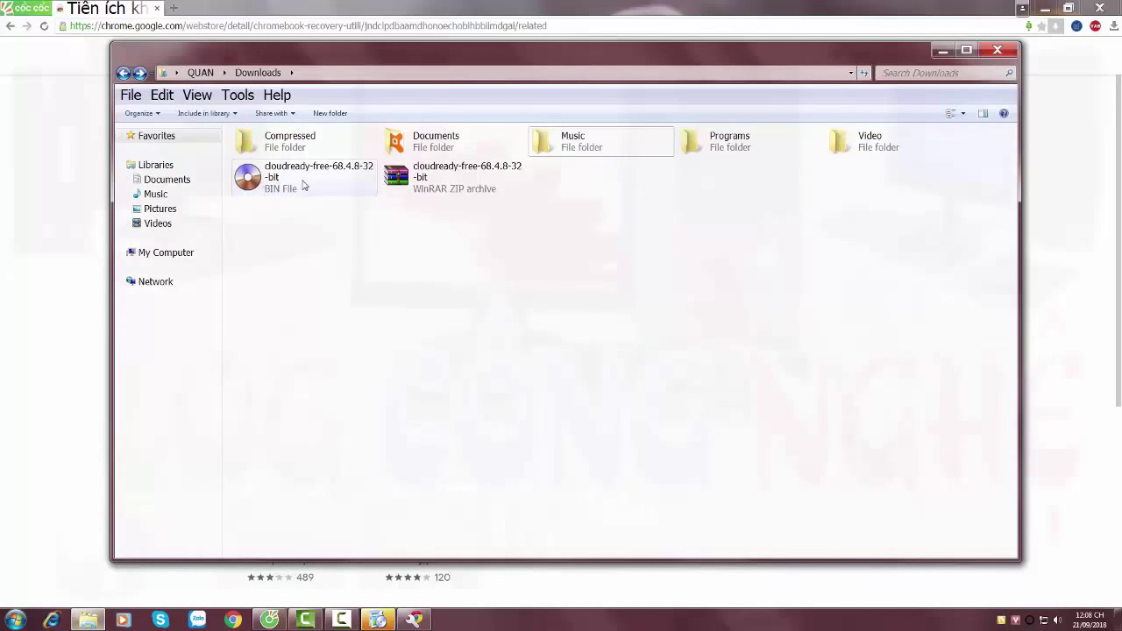
{"action": "mouse_move", "coordinate": [300, 182]}
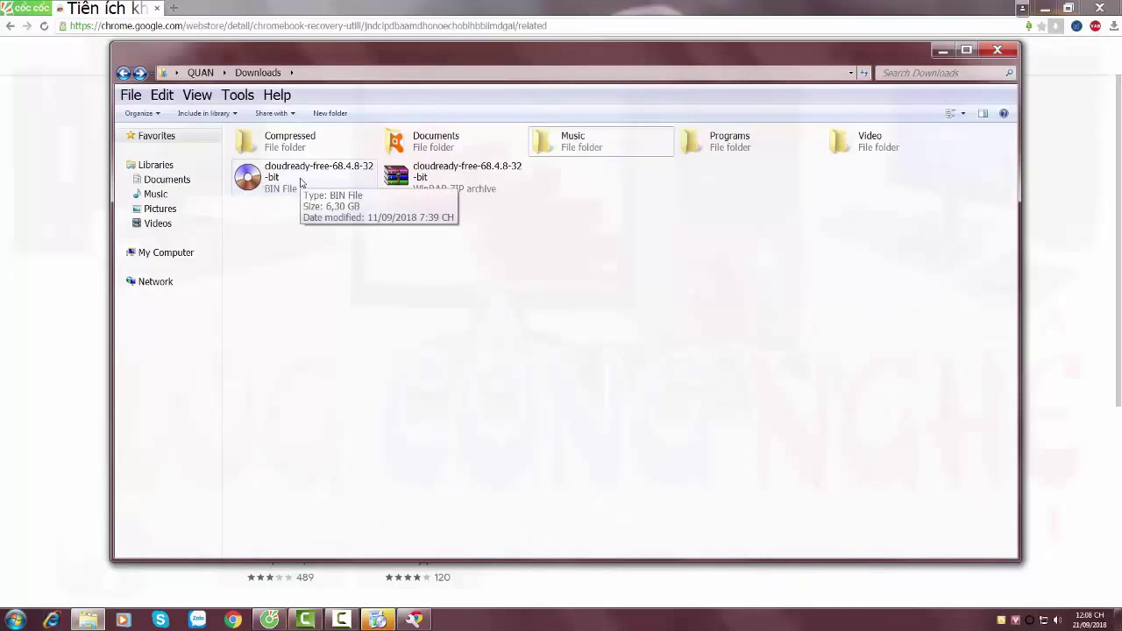
{"action": "left_click", "coordinate": [419, 618]}
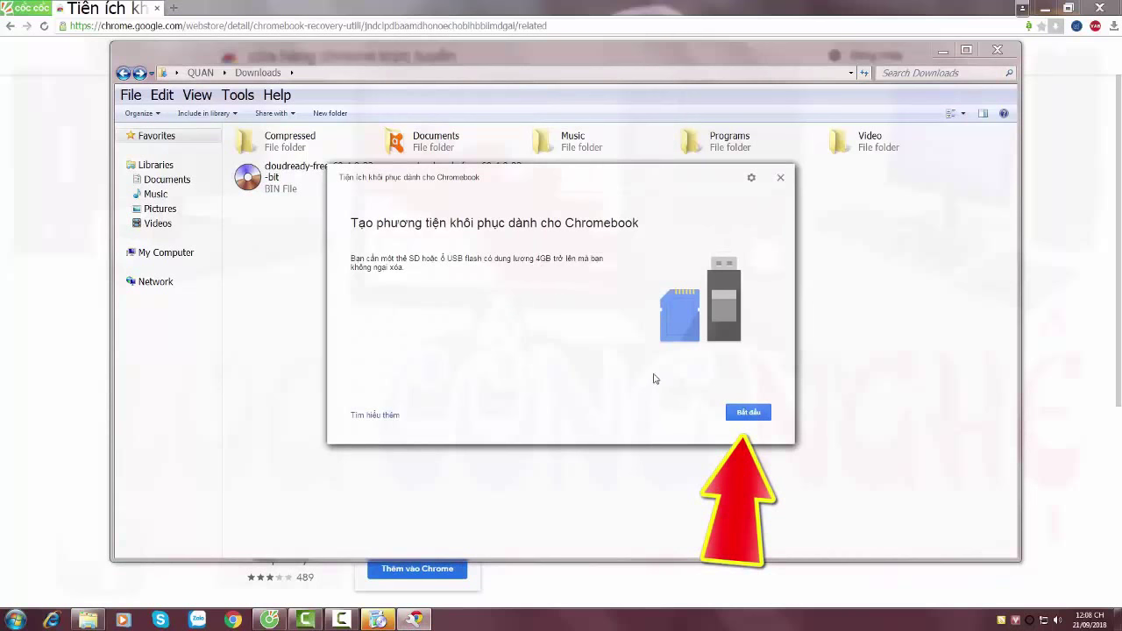
Start the recovery media wizard and load the local image cloudready-free-68.4.8-32-bit.bin from the Downloads folder.
{"action": "left_click", "coordinate": [756, 415]}
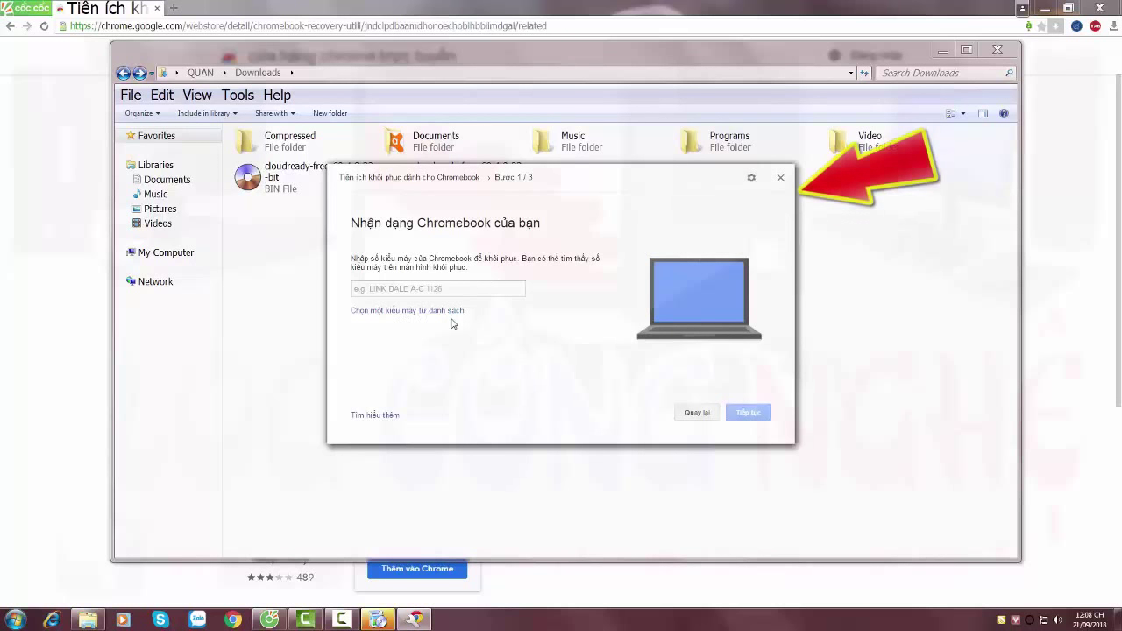
{"action": "left_click", "coordinate": [752, 180]}
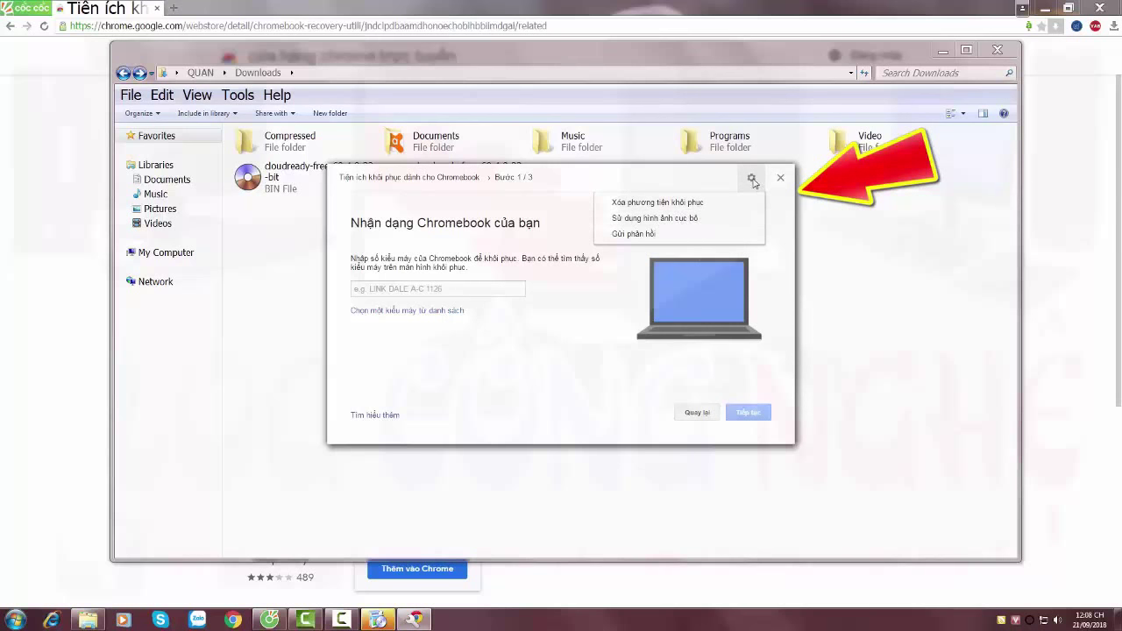
{"action": "left_click", "coordinate": [686, 225]}
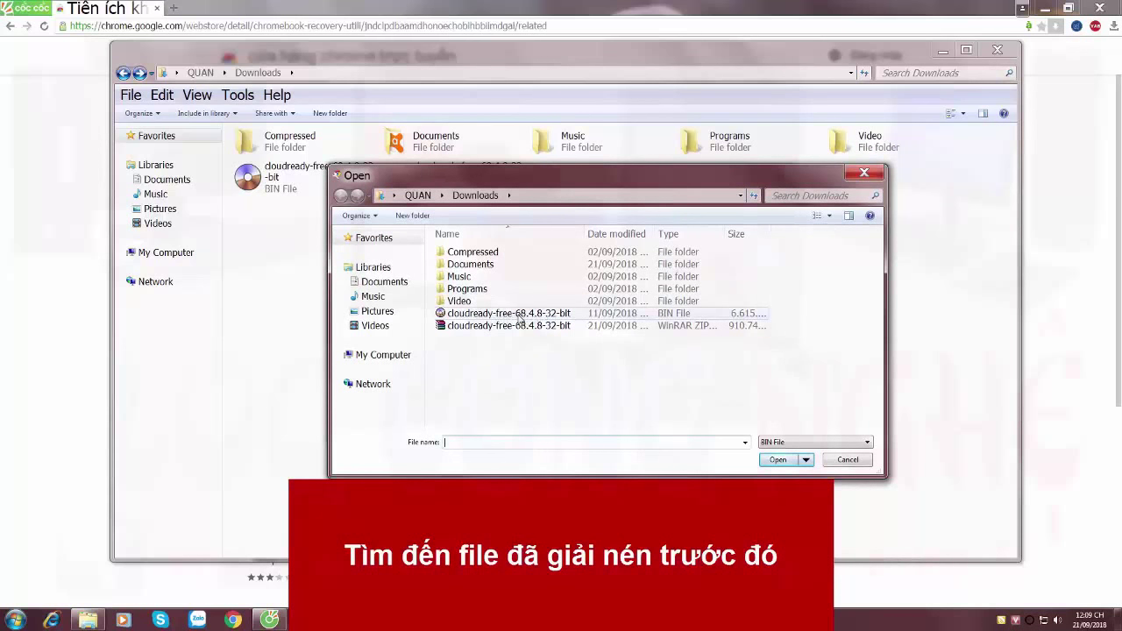
{"action": "left_click", "coordinate": [819, 215]}
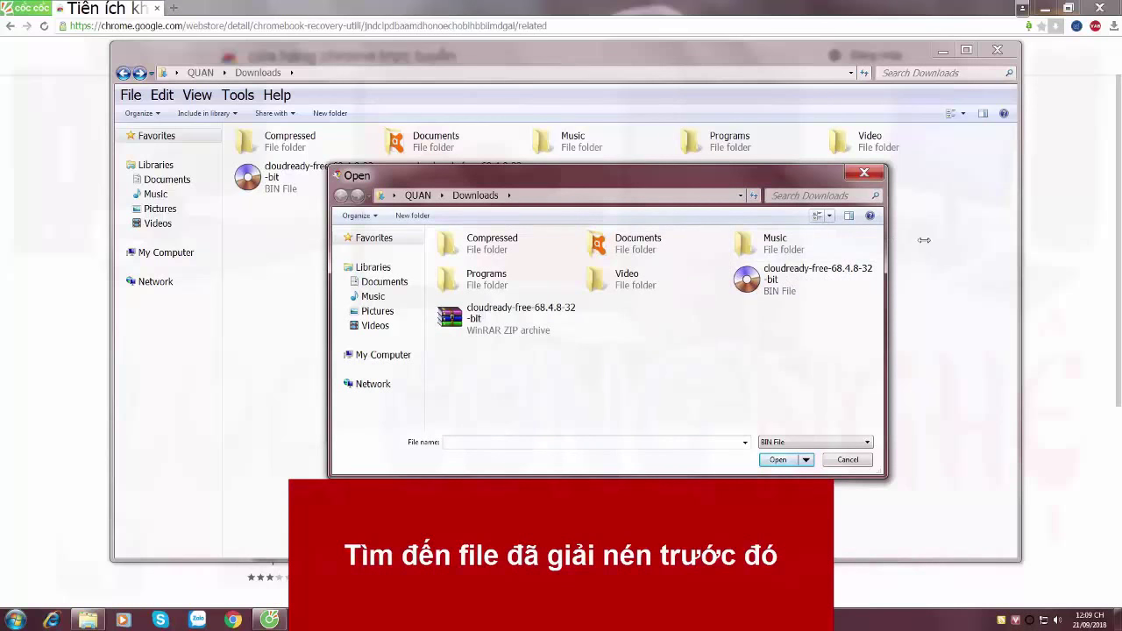
{"action": "left_click_drag", "start_coordinate": [924, 240], "coordinate": [1067, 239]}
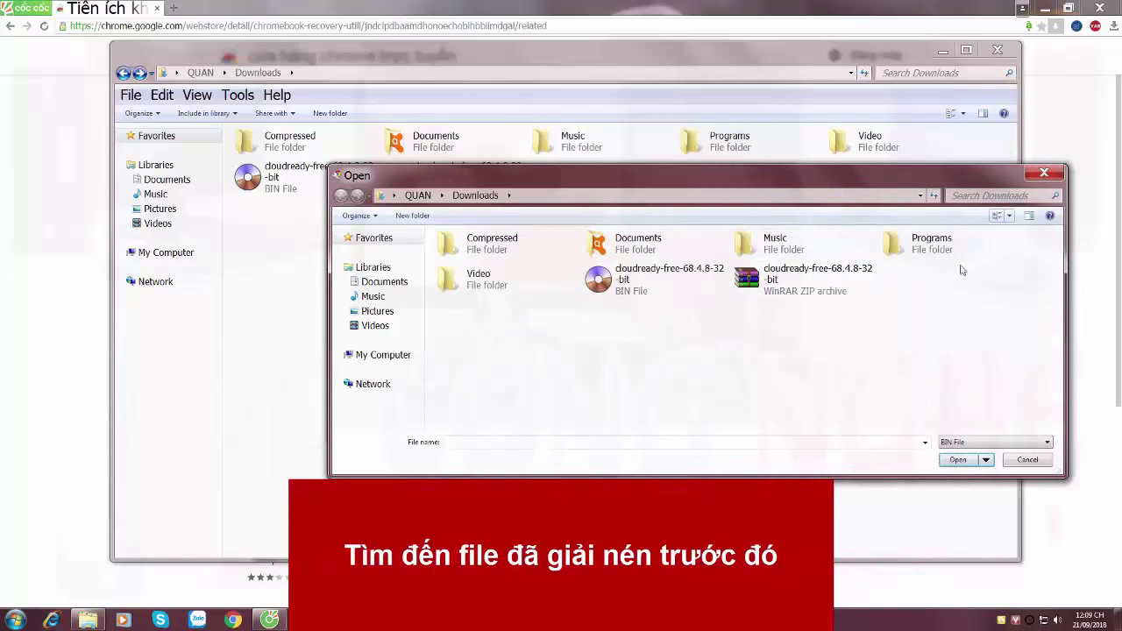
{"action": "left_click", "coordinate": [668, 287]}
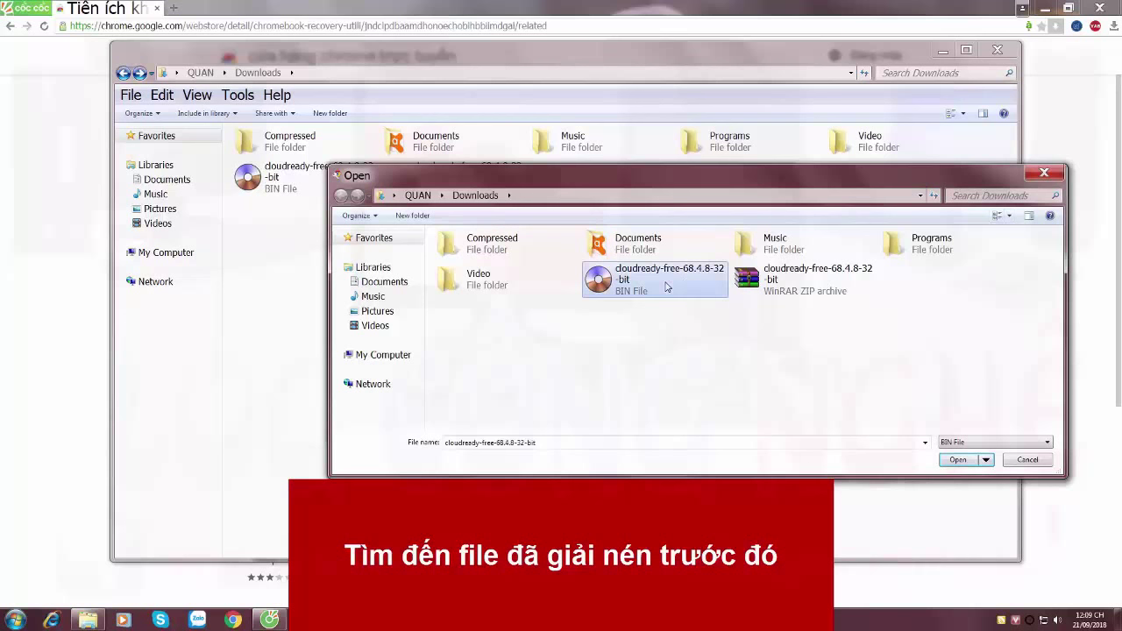
{"action": "left_click", "coordinate": [959, 460]}
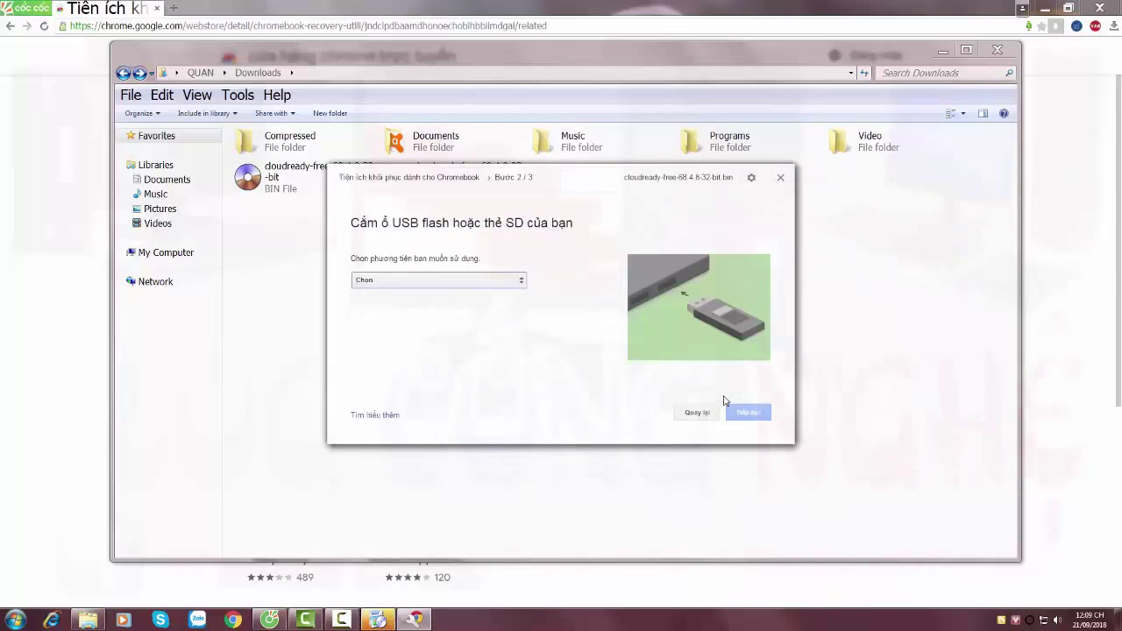
Choose the UFD 2.0 Silicon-Power8G USB drive as the target media and start creating the recovery image.
{"action": "left_click", "coordinate": [512, 289]}
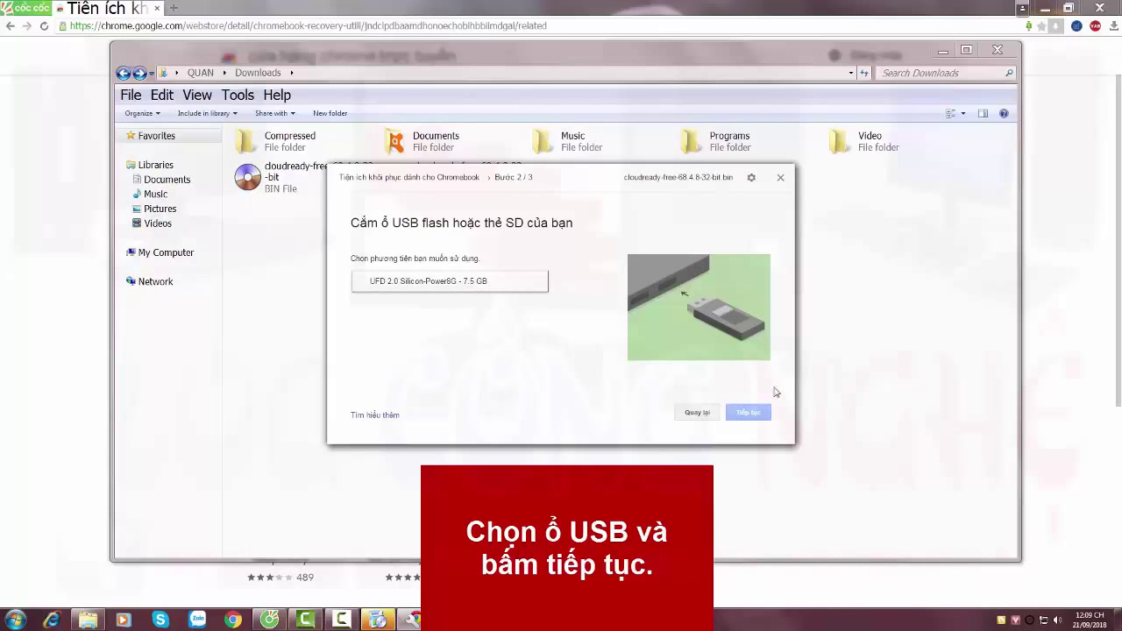
{"action": "left_click", "coordinate": [448, 281]}
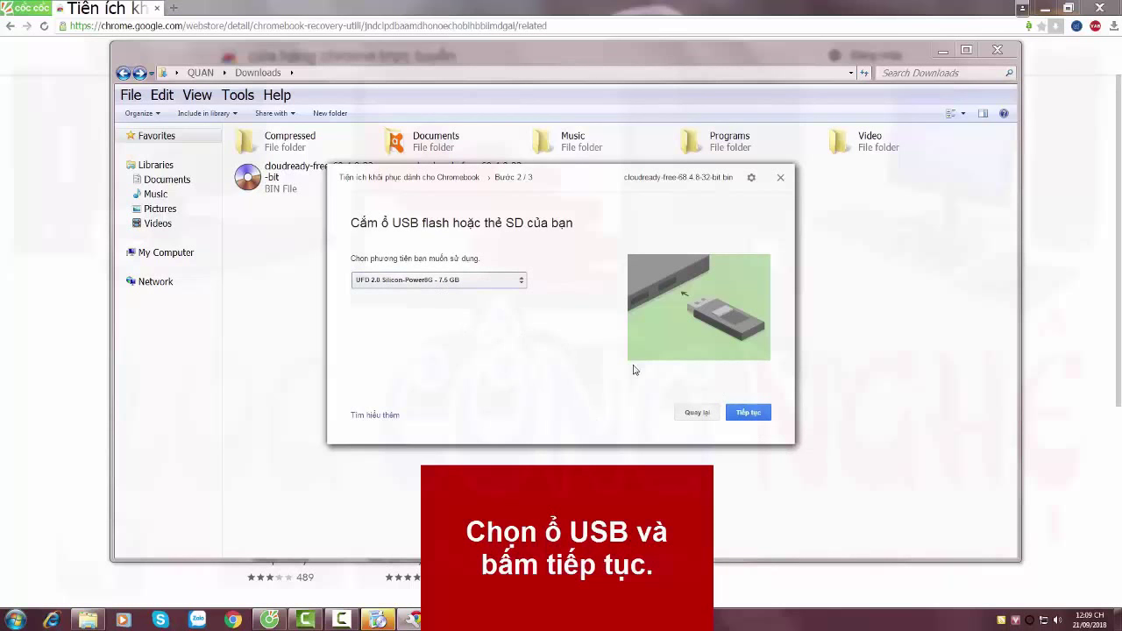
{"action": "left_click", "coordinate": [753, 412]}
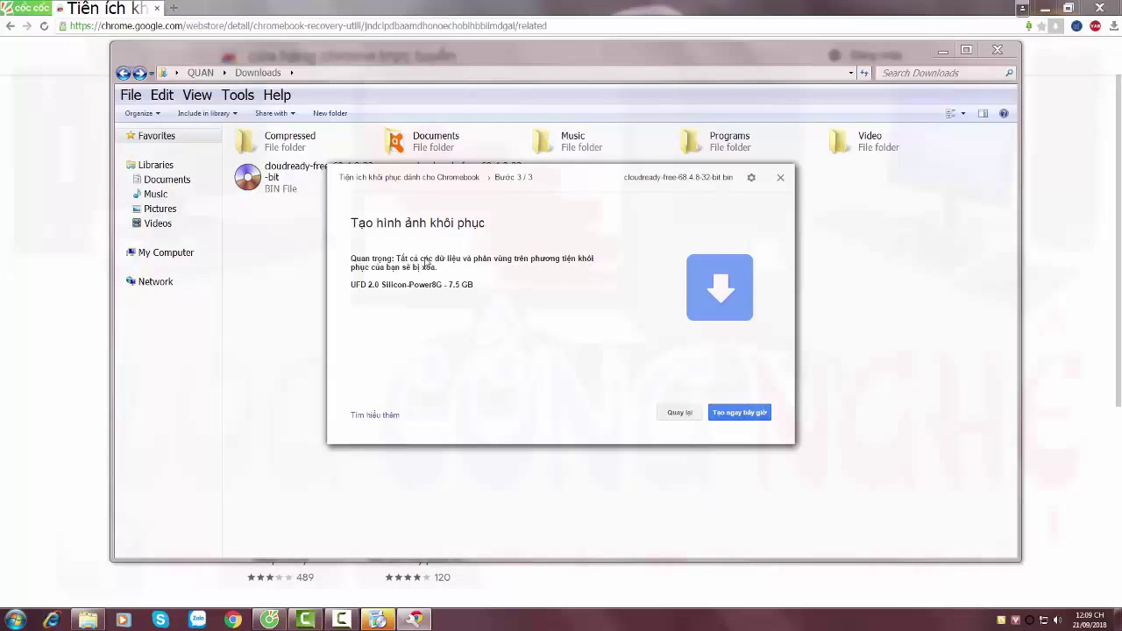
{"action": "left_click", "coordinate": [738, 416]}
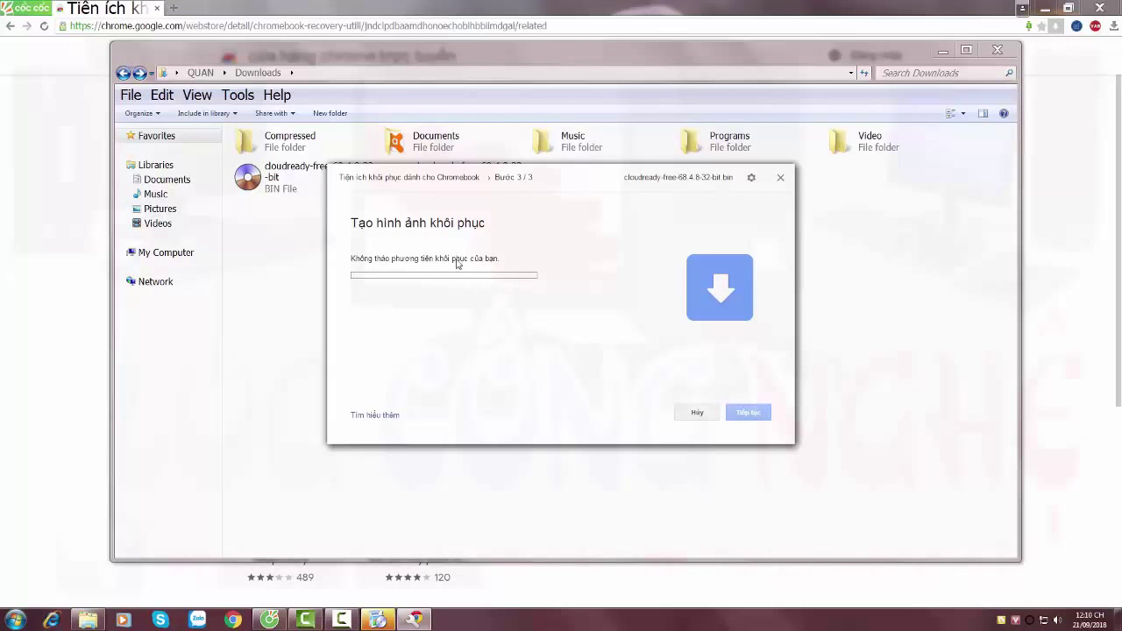
Clear the desktop around the recovery utility by minimizing the Downloads and browser windows and closing the installer dialog, and reposition the utility window.
{"action": "left_click", "coordinate": [943, 51]}
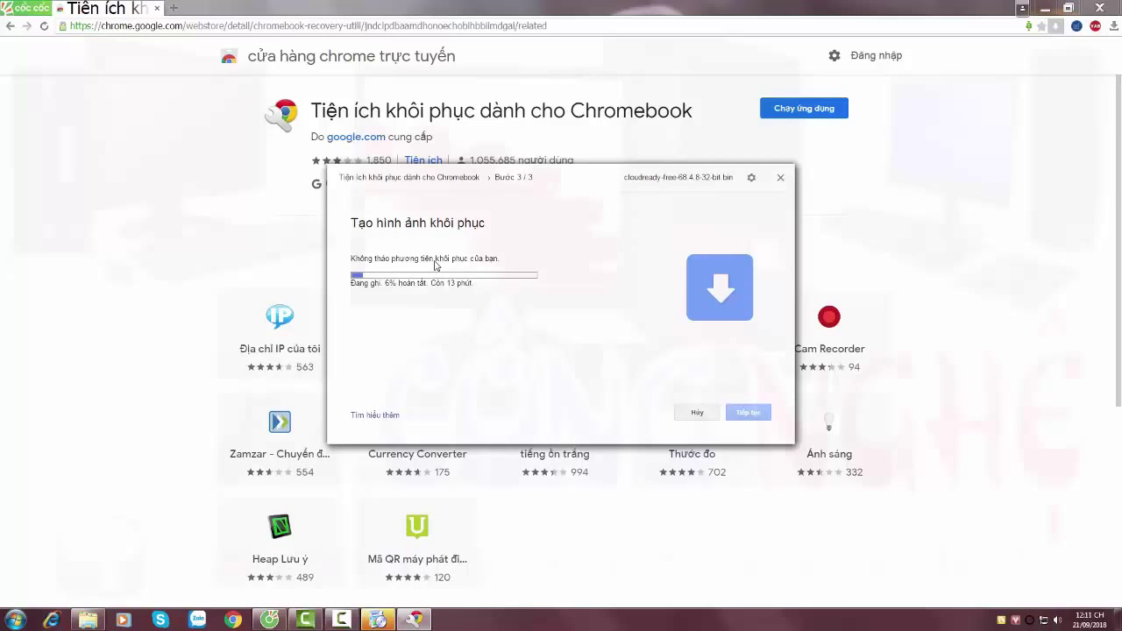
{"action": "left_click", "coordinate": [385, 622]}
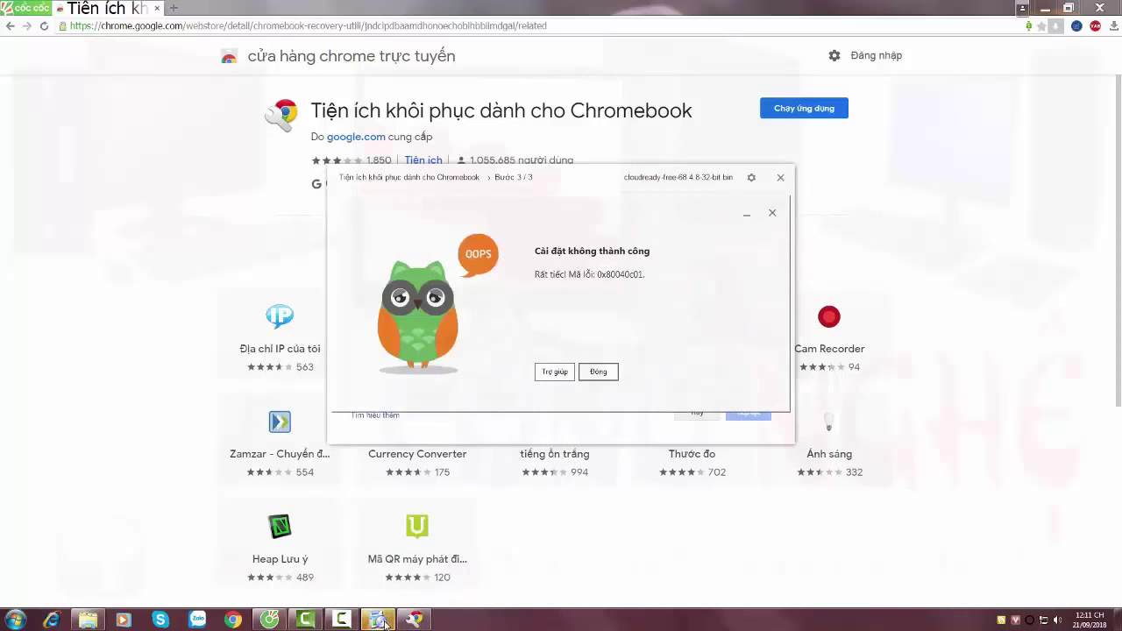
{"action": "left_click", "coordinate": [604, 375]}
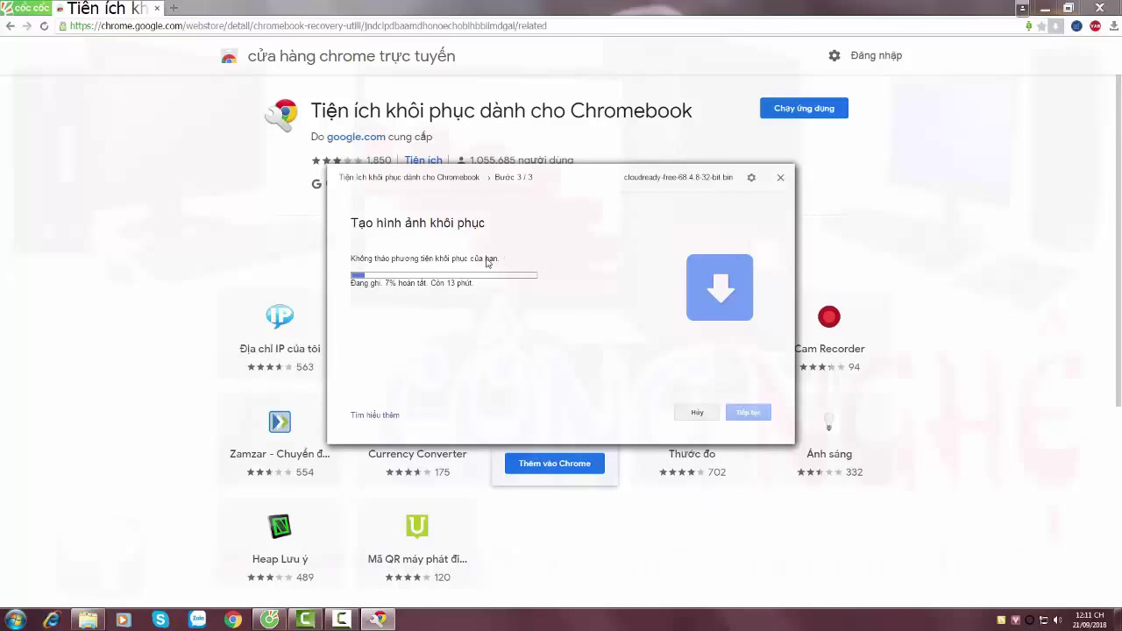
{"action": "left_click_drag", "start_coordinate": [582, 176], "coordinate": [591, 198]}
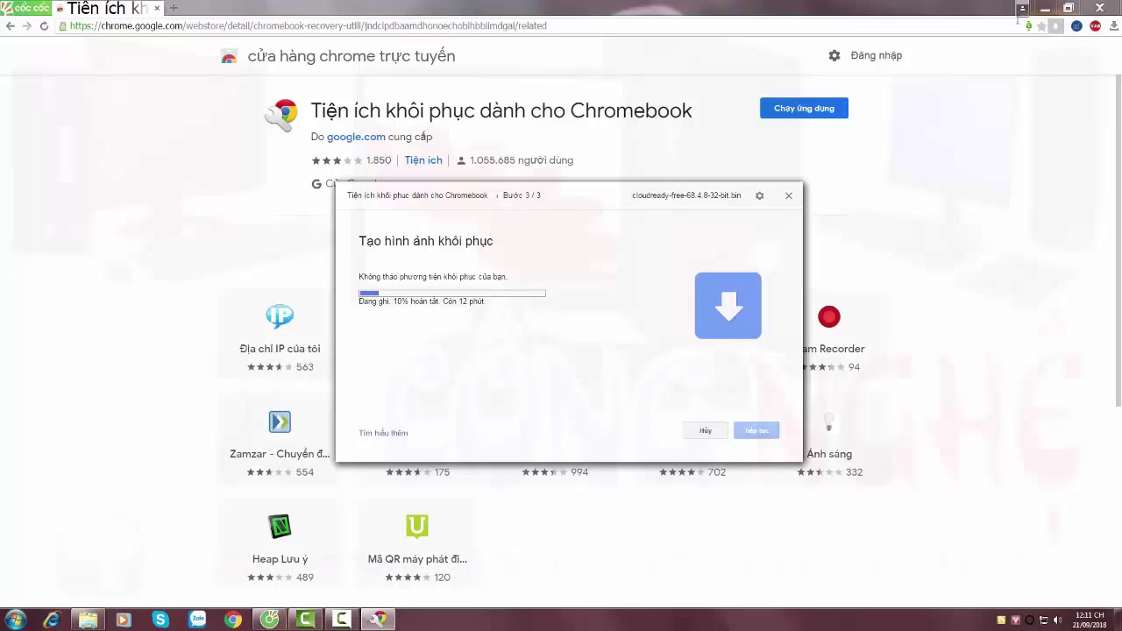
{"action": "left_click", "coordinate": [1044, 8]}
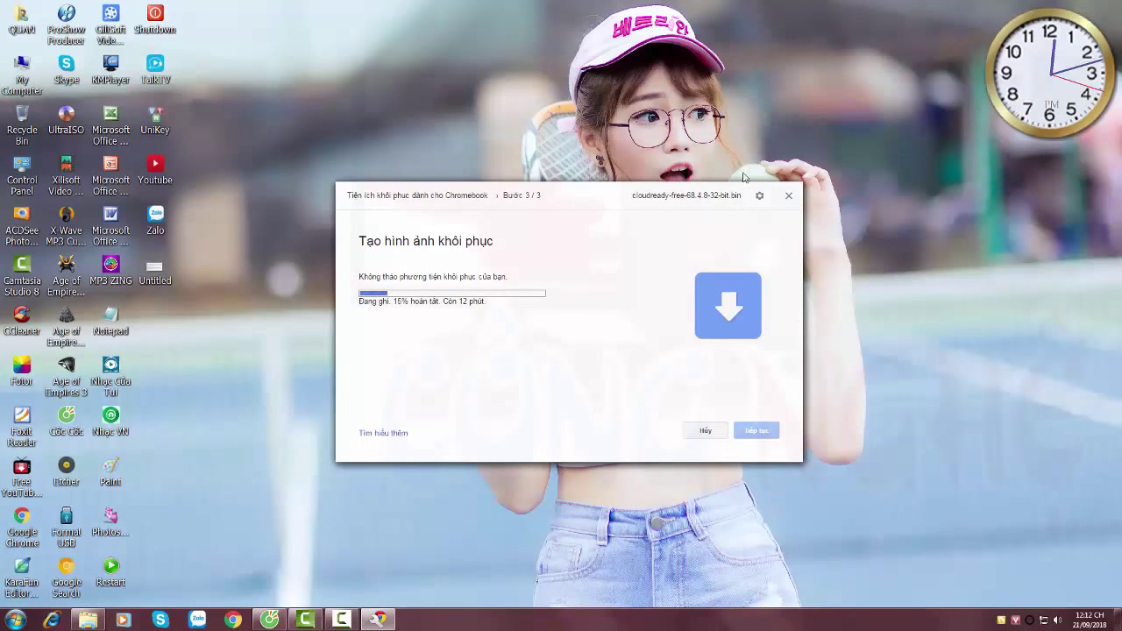
{"action": "left_click_drag", "start_coordinate": [591, 201], "coordinate": [571, 189]}
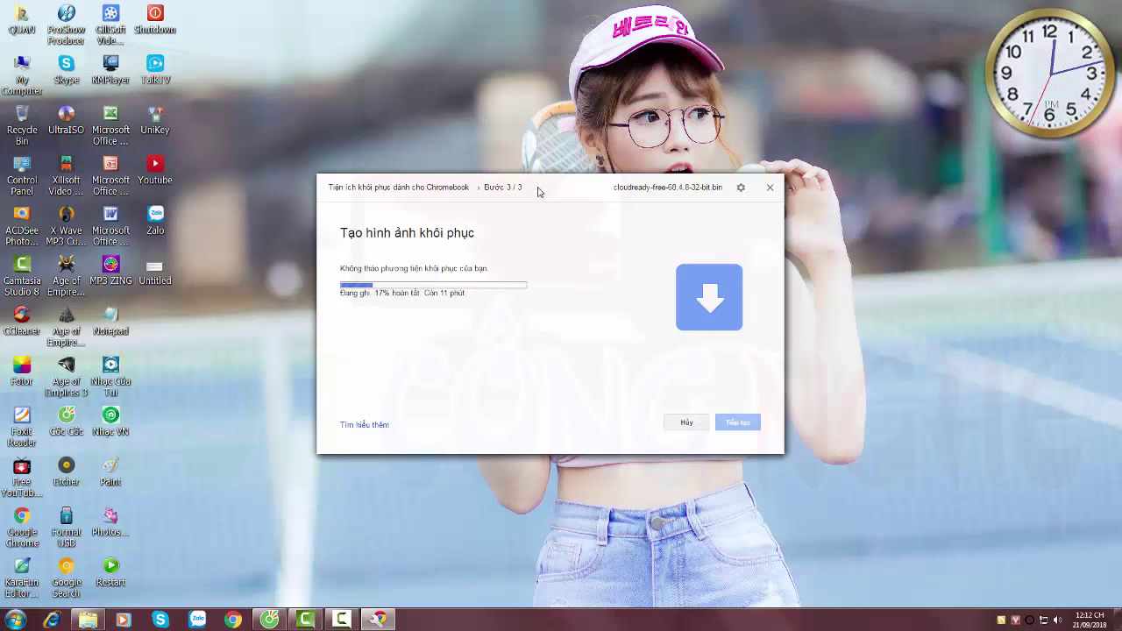
{"action": "left_click_drag", "start_coordinate": [538, 192], "coordinate": [656, 151]}
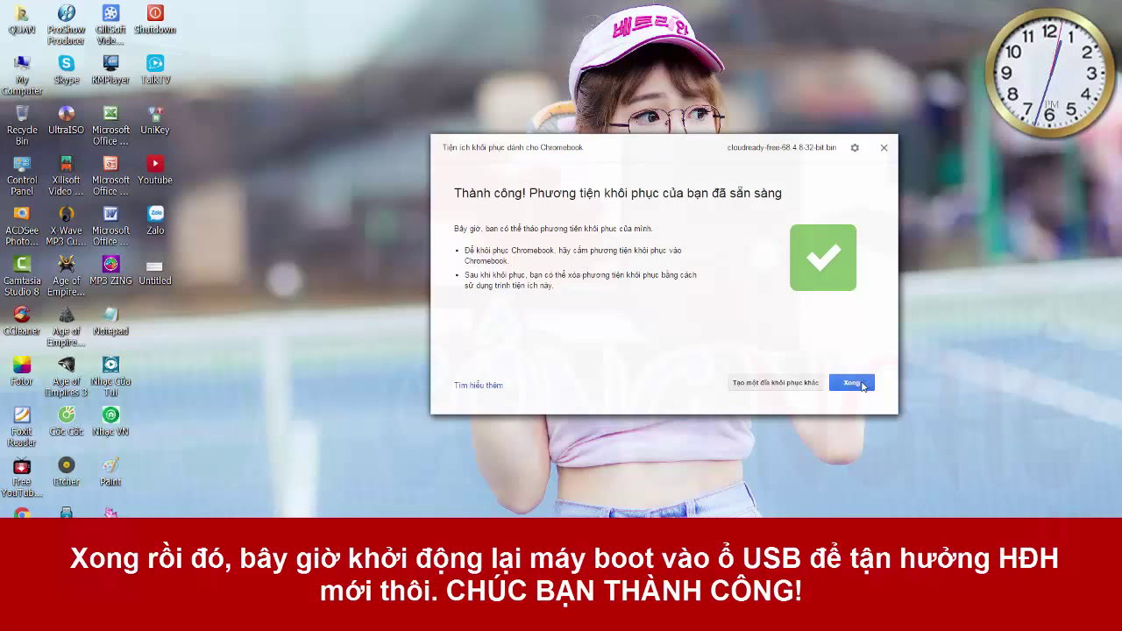
Finish the recovery utility and eject Removable Disk (E:) from My Computer, closing that window.
{"action": "left_click", "coordinate": [852, 383]}
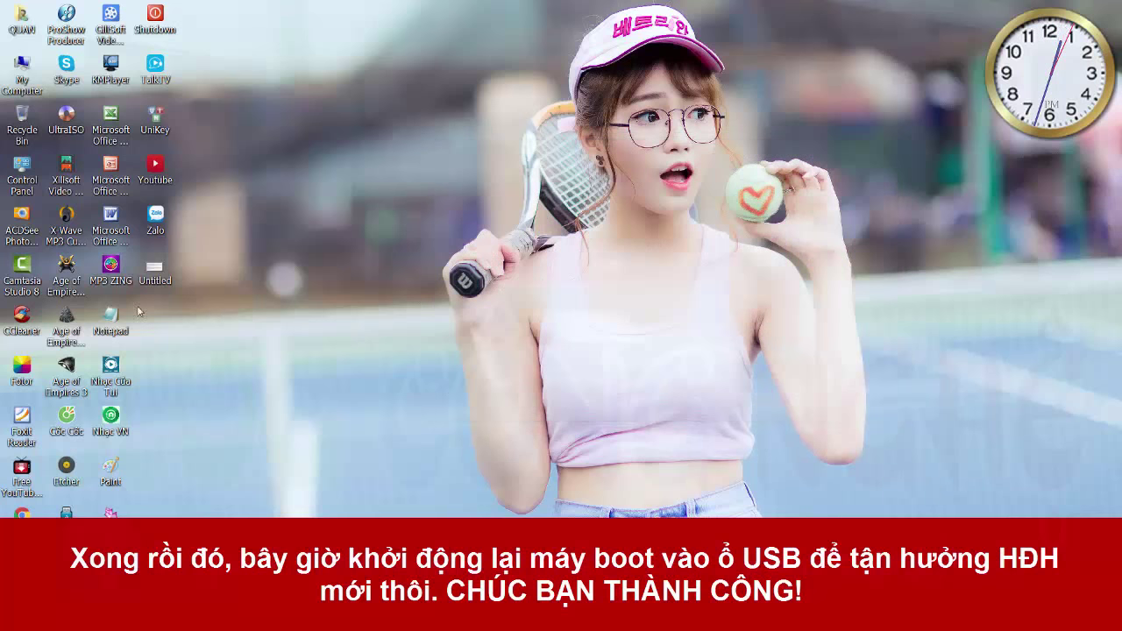
{"action": "double_click", "coordinate": [23, 71]}
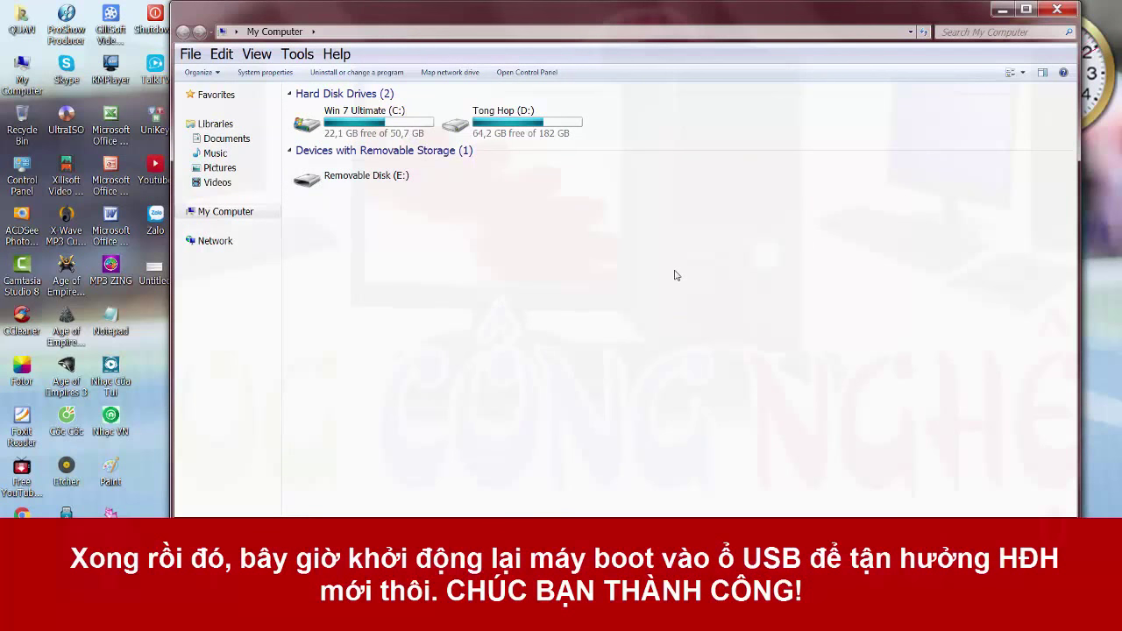
{"action": "left_click", "coordinate": [365, 175]}
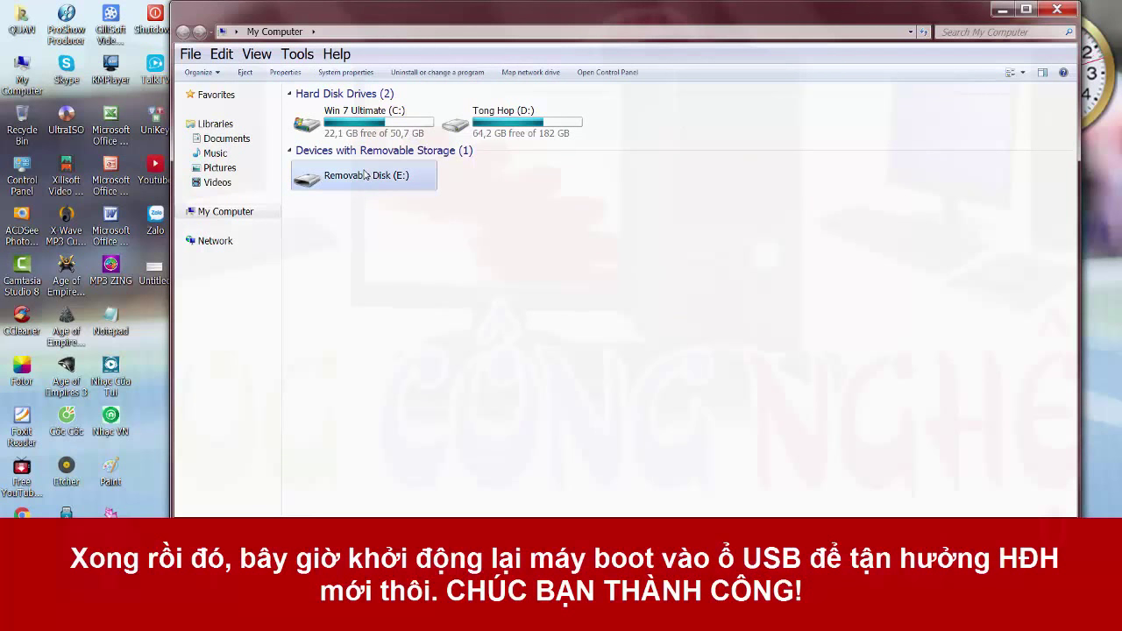
{"action": "right_click", "coordinate": [366, 176]}
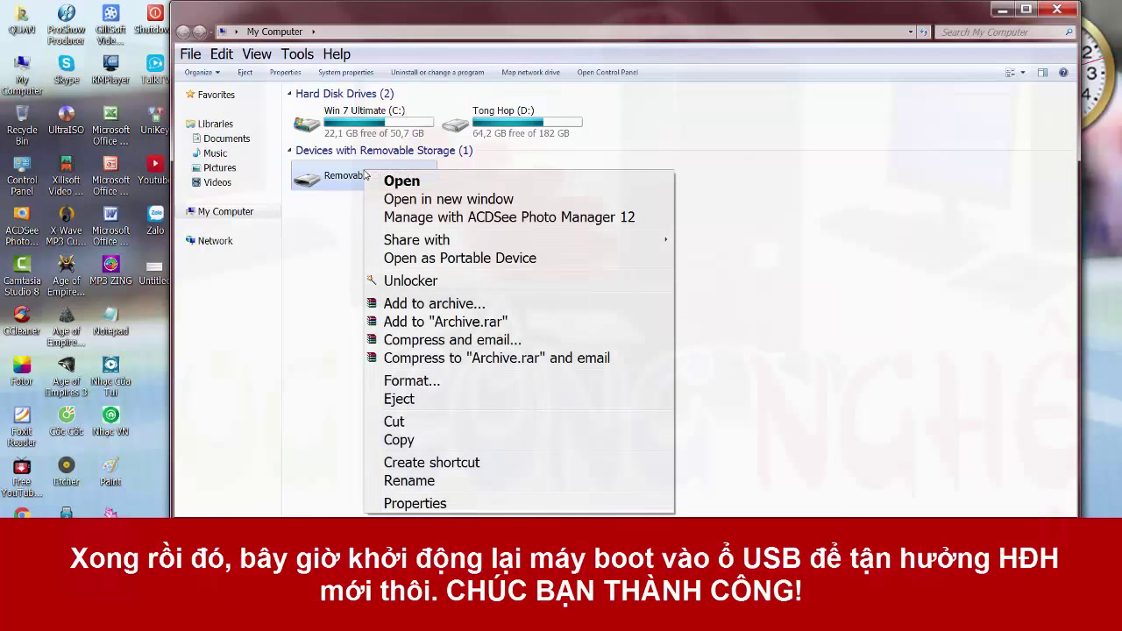
{"action": "left_click", "coordinate": [448, 406]}
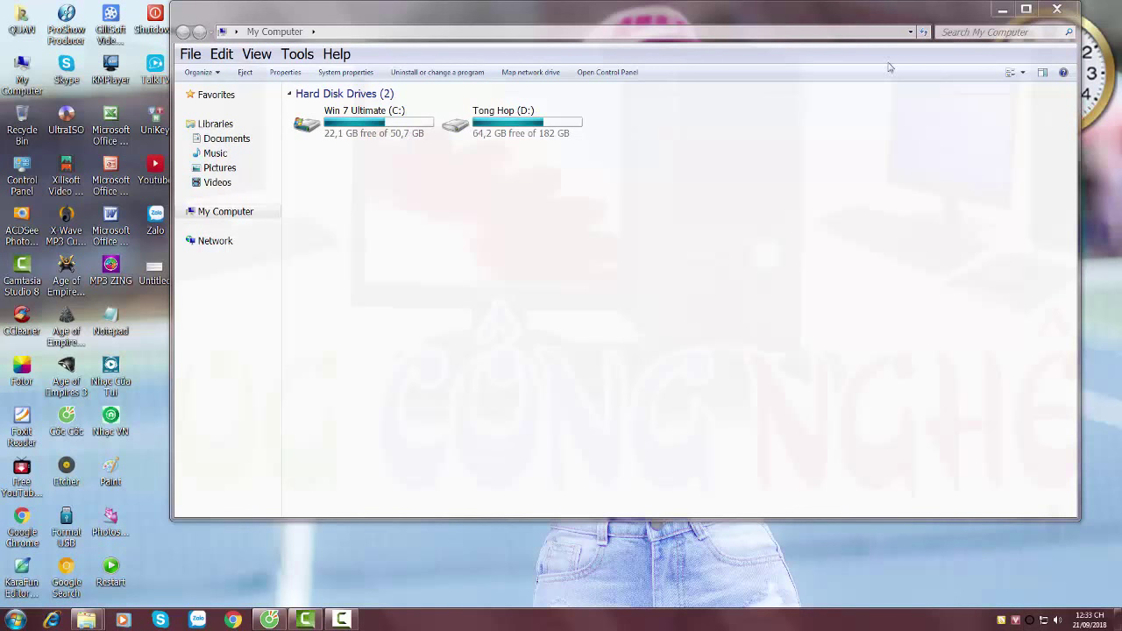
{"action": "left_click", "coordinate": [1023, 12]}
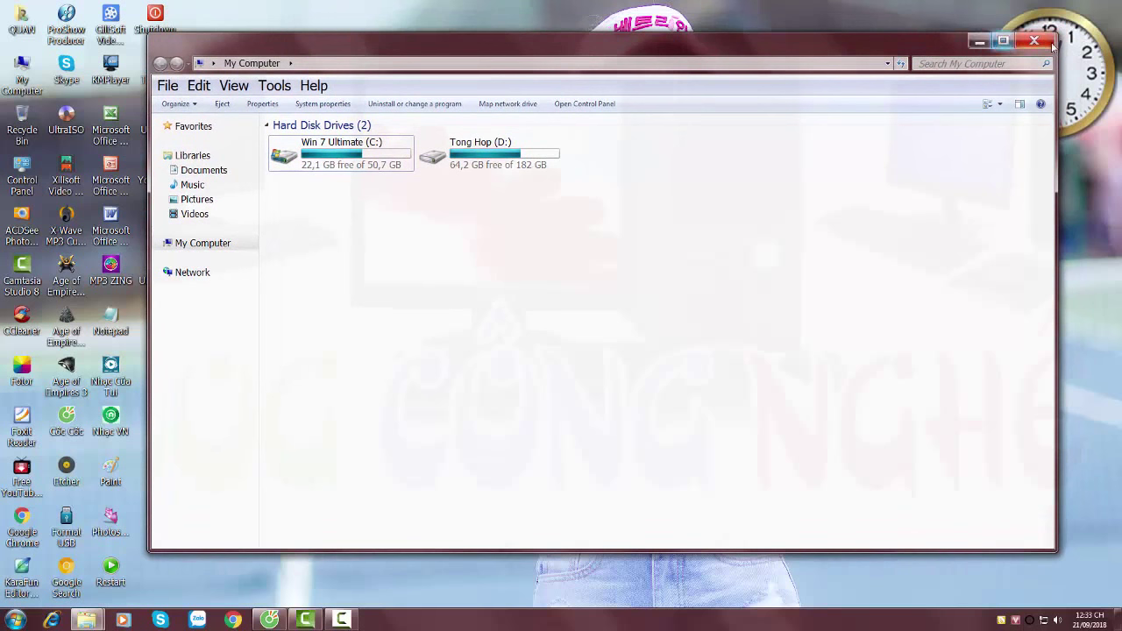
{"action": "left_click", "coordinate": [1035, 42]}
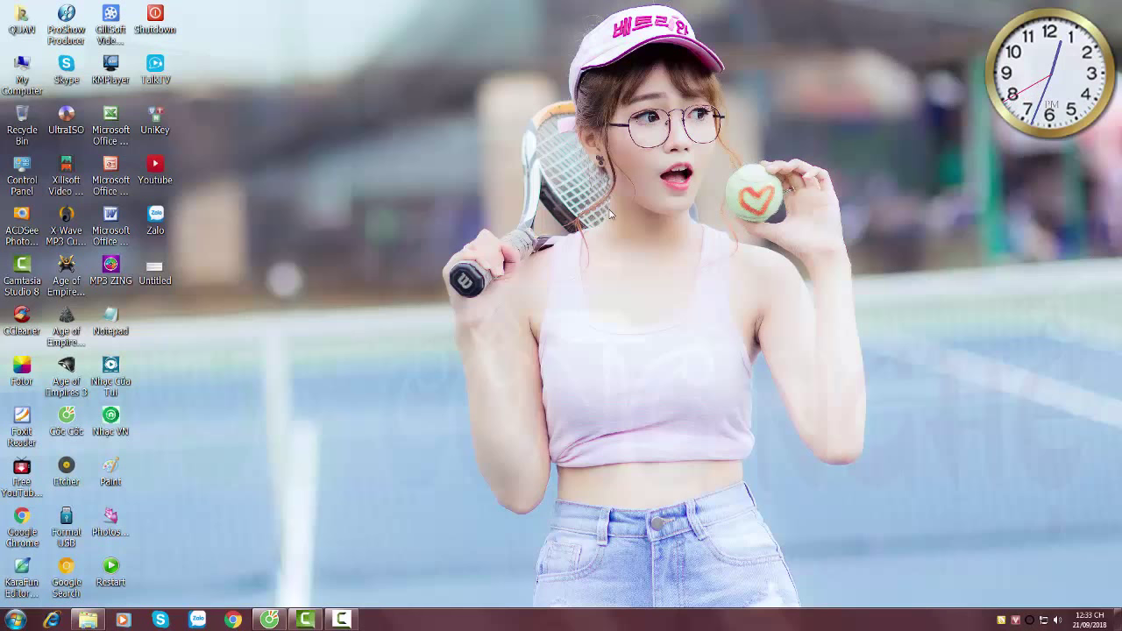
{"action": "left_click", "coordinate": [344, 623]}
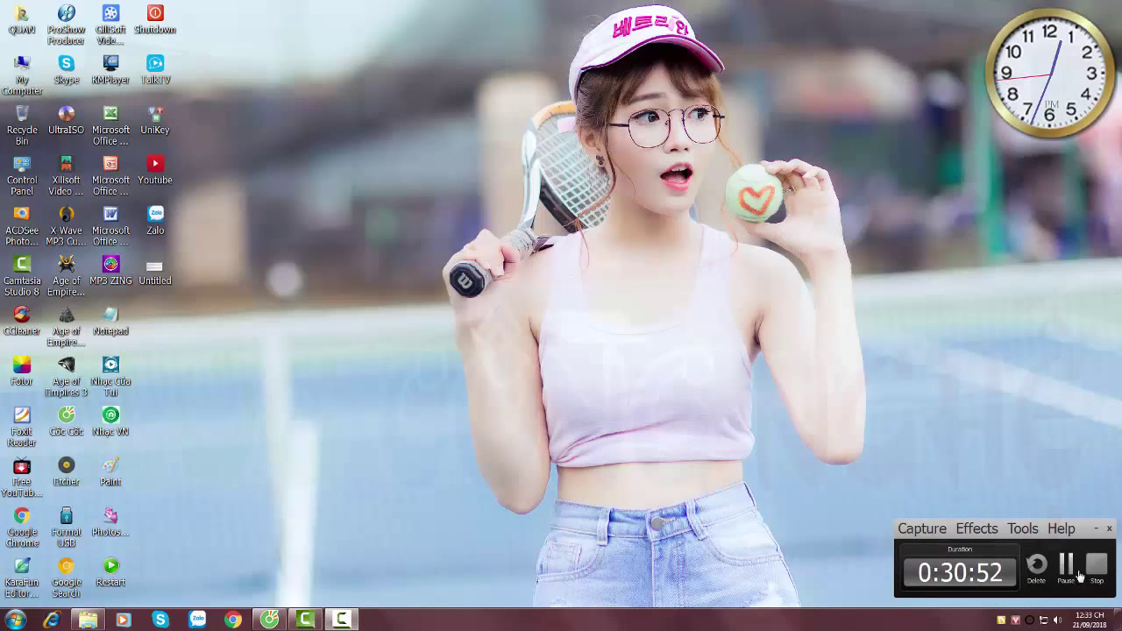